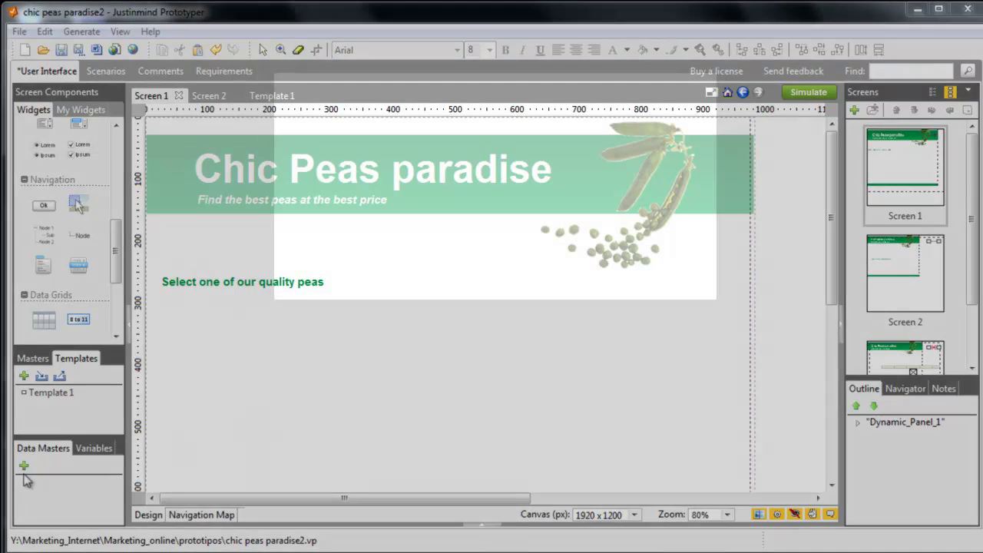
- Create a Products data master with Name, Description and Photo fields
{"action": "left_click", "coordinate": [24, 466]}
{"action": "type", "text": "Products"}
{"action": "left_click", "coordinate": [301, 176]}
{"action": "type", "text": "Name"}
{"action": "left_click", "coordinate": [301, 175]}
{"action": "type", "text": "Description"}
{"action": "left_click", "coordinate": [301, 176]}
{"action": "type", "text": "Photo"}
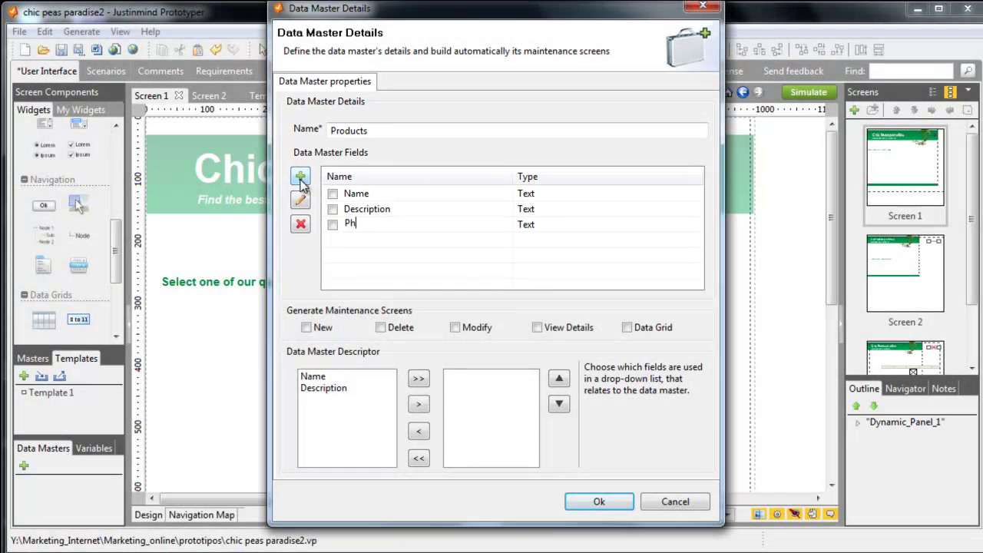
- Make Photo a File Upload field, add a Price field, and confirm the data master
{"action": "left_click", "coordinate": [528, 224]}
{"action": "left_click", "coordinate": [538, 265]}
{"action": "left_click", "coordinate": [300, 176]}
{"action": "type", "text": "Price"}
{"action": "left_click", "coordinate": [419, 378]}
{"action": "left_click", "coordinate": [599, 502]}
- Enter the three pea product records with names and descriptions, then confirm them
{"action": "double_click", "coordinate": [49, 482]}
{"action": "left_click", "coordinate": [423, 81]}
{"action": "left_click", "coordinate": [363, 206]}
{"action": "type", "text": "Cheek peas"}
{"action": "left_click", "coordinate": [453, 206]}
{"action": "type", "text": ".. very cheeky peas!"}
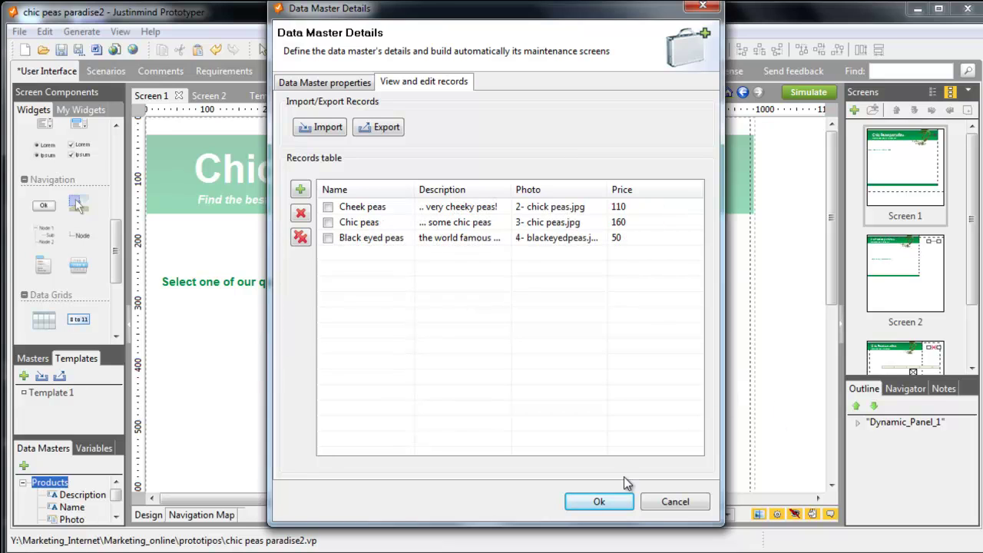
{"action": "left_click", "coordinate": [615, 503]}
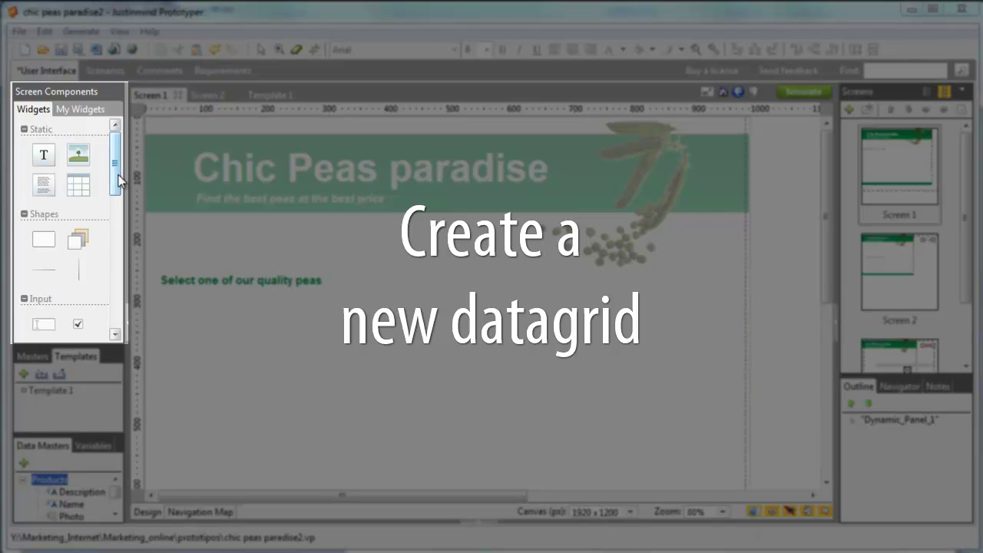
- Place a Products data grid on Screen 1, drop an Add button in its Price cell, and add a click interaction
{"action": "left_click_drag", "start_coordinate": [113, 153], "coordinate": [114, 277]}
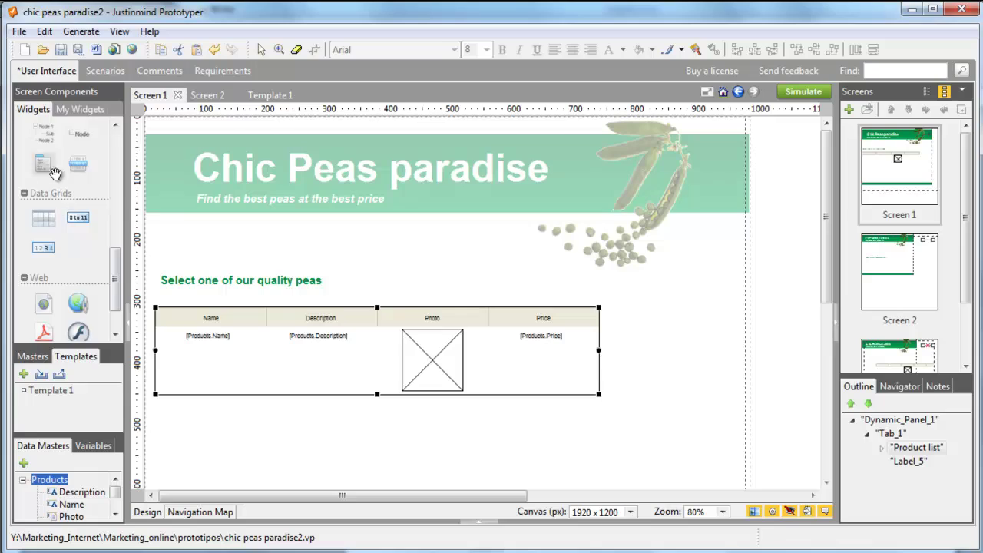
{"action": "scroll", "coordinate": [56, 205], "scroll_direction": "up", "scroll_amount": 5}
{"action": "left_click_drag", "start_coordinate": [77, 253], "coordinate": [542, 378]}
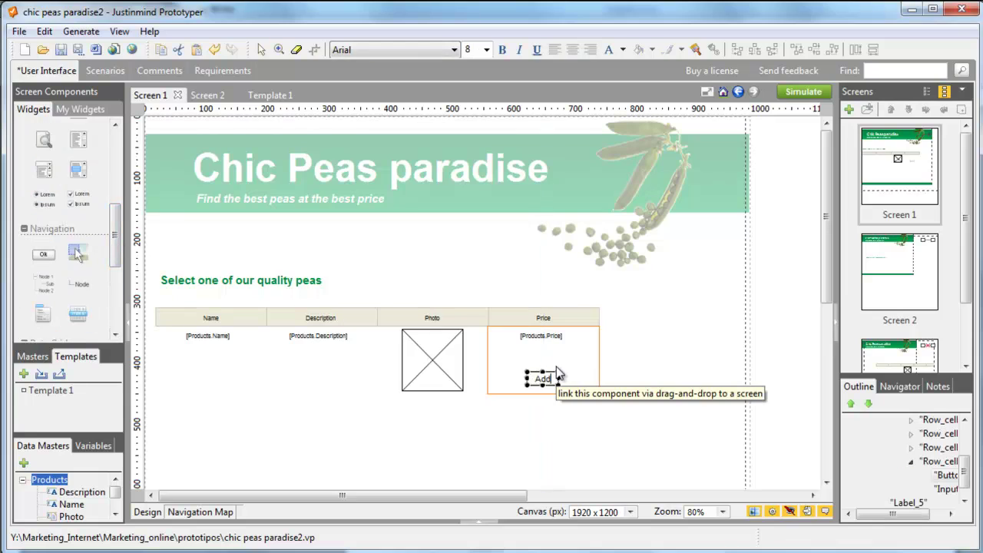
{"action": "left_click_drag", "start_coordinate": [828, 299], "coordinate": [830, 352]}
{"action": "left_click", "coordinate": [548, 264]}
{"action": "left_click", "coordinate": [285, 461]}
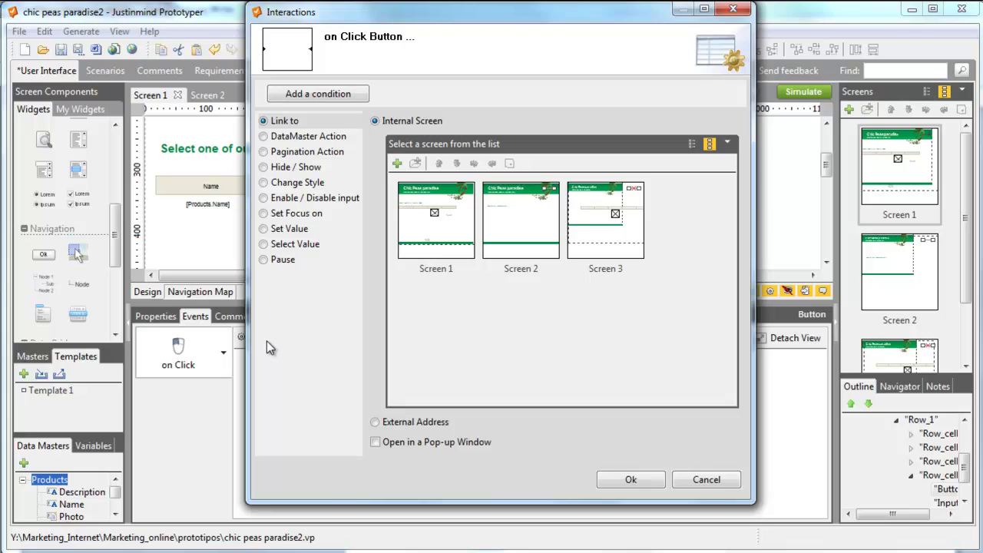
- Make the Add button's click a Set Value on the Products variable with a calculated value
{"action": "left_click", "coordinate": [264, 228]}
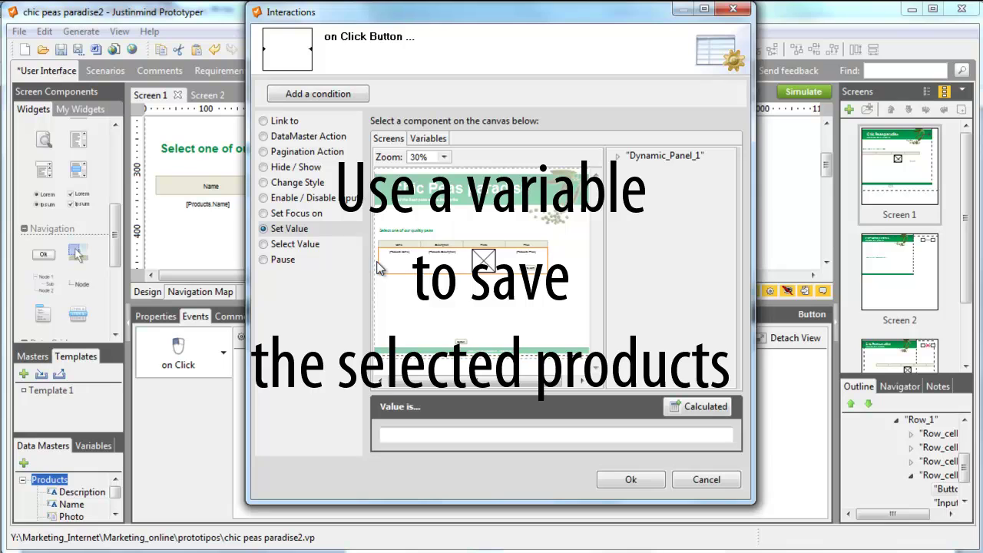
{"action": "left_click", "coordinate": [428, 138]}
{"action": "left_click", "coordinate": [412, 173]}
{"action": "left_click", "coordinate": [695, 408]}
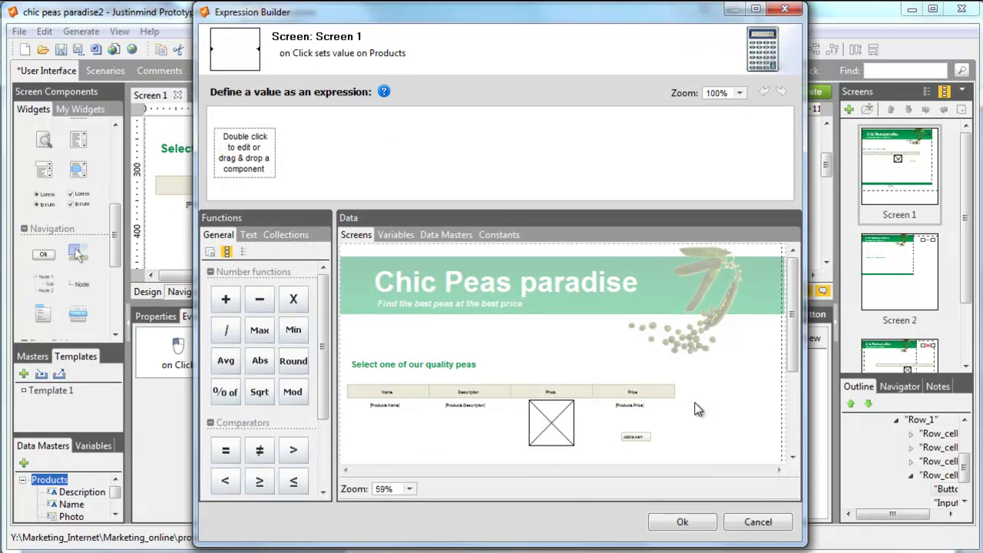
- Build the expression Products + Row_1 using the Collections add operation
{"action": "left_click", "coordinate": [350, 422]}
{"action": "left_click_drag", "start_coordinate": [237, 205], "coordinate": [231, 156]}
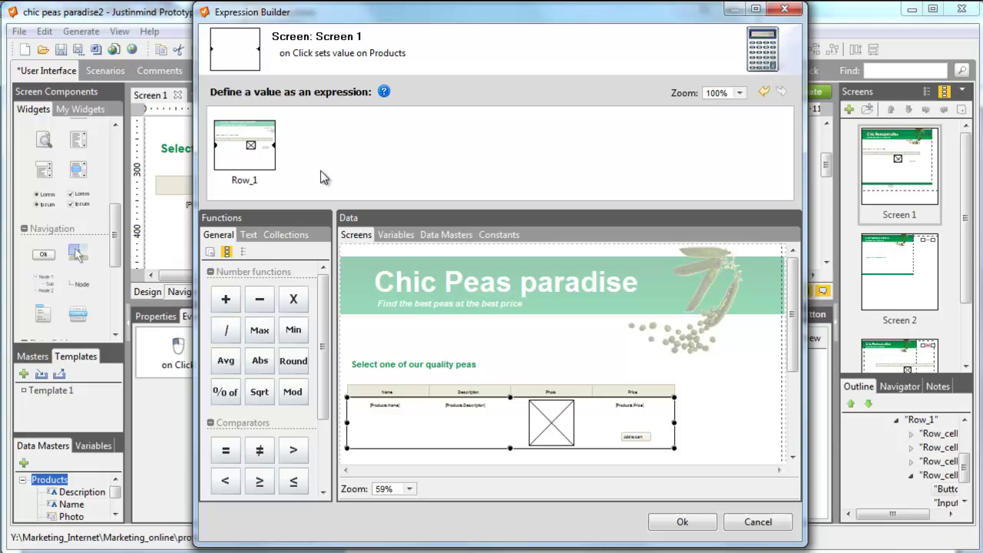
{"action": "left_click", "coordinate": [289, 236]}
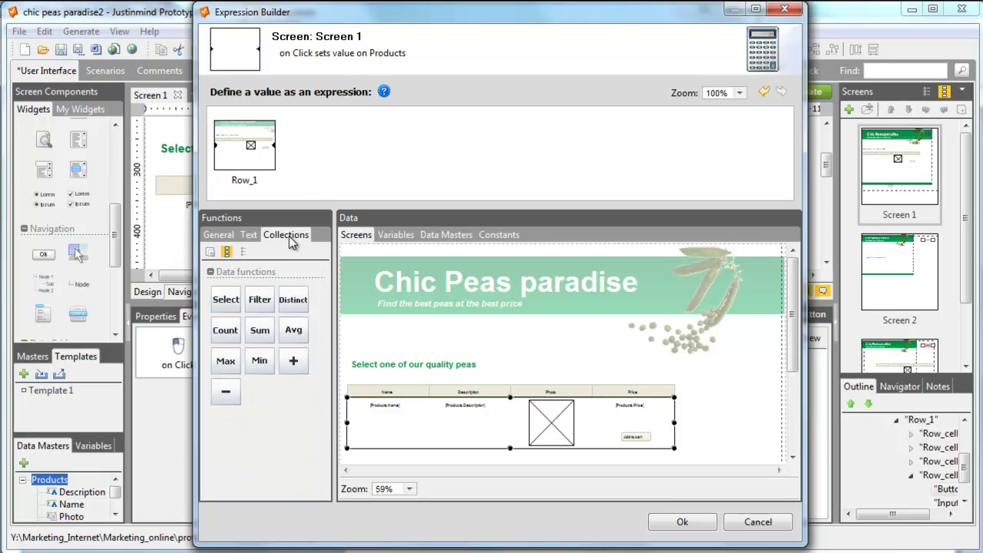
{"action": "left_click_drag", "start_coordinate": [291, 360], "coordinate": [358, 146]}
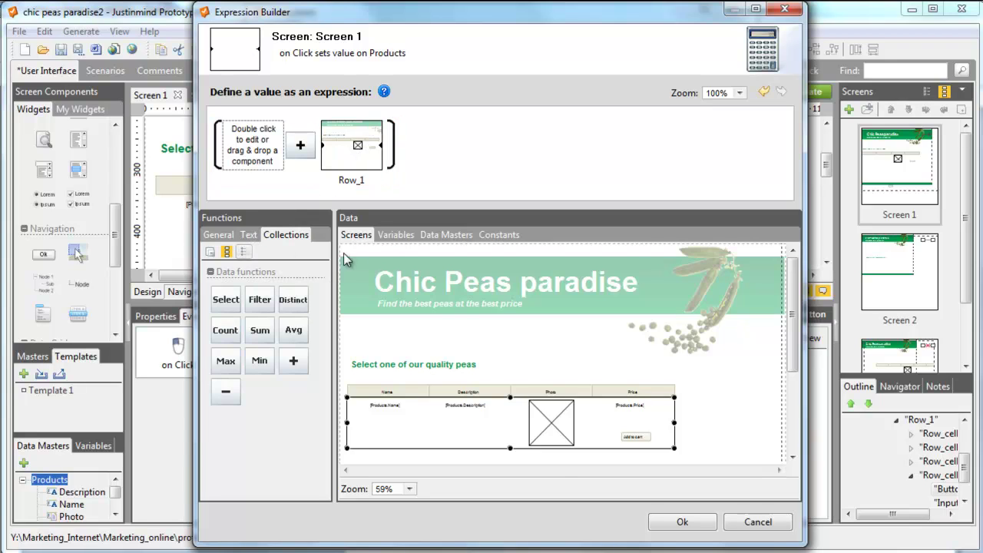
{"action": "left_click", "coordinate": [396, 235]}
{"action": "left_click", "coordinate": [369, 268]}
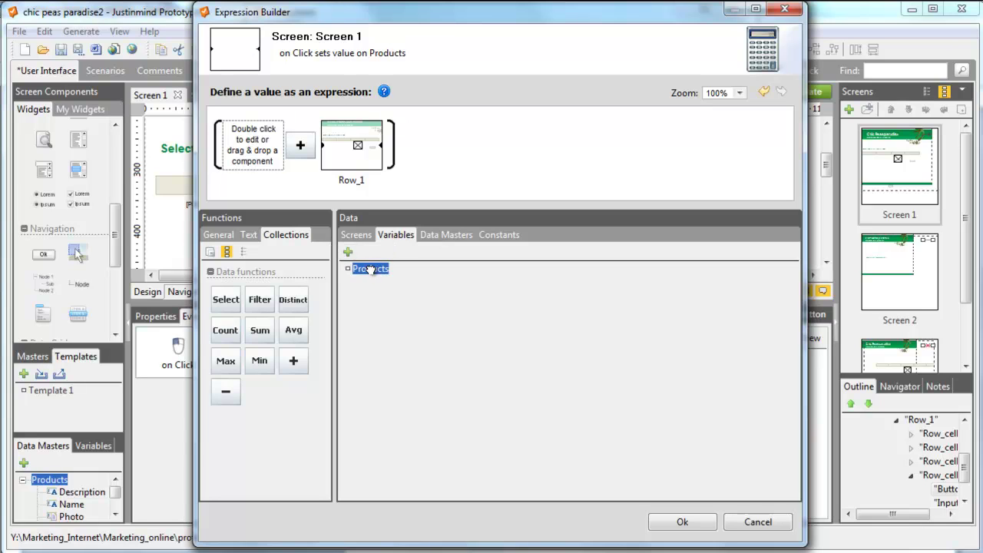
{"action": "left_click_drag", "start_coordinate": [371, 270], "coordinate": [254, 157]}
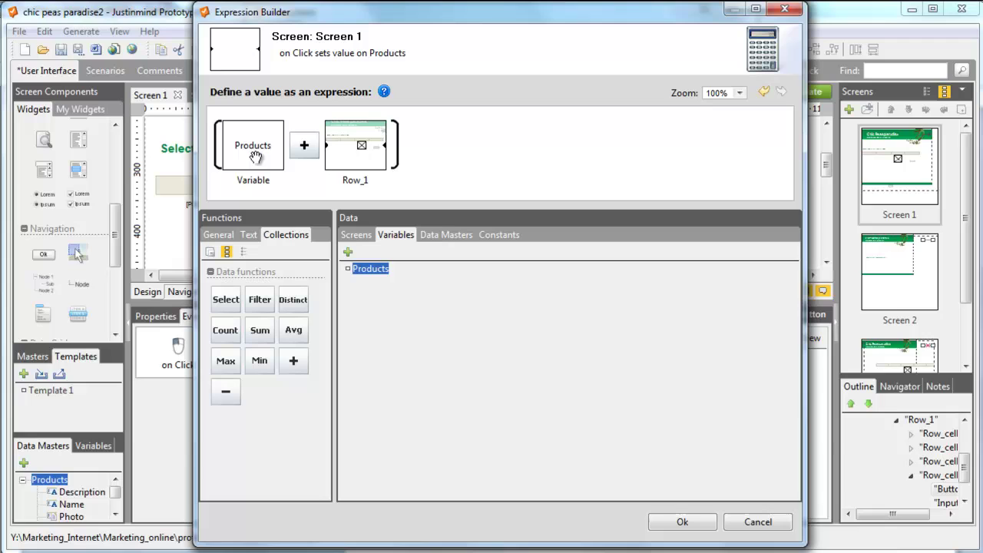
- Accept the expression, save the Set Value interaction, and switch to Screen 2
{"action": "left_click", "coordinate": [681, 522]}
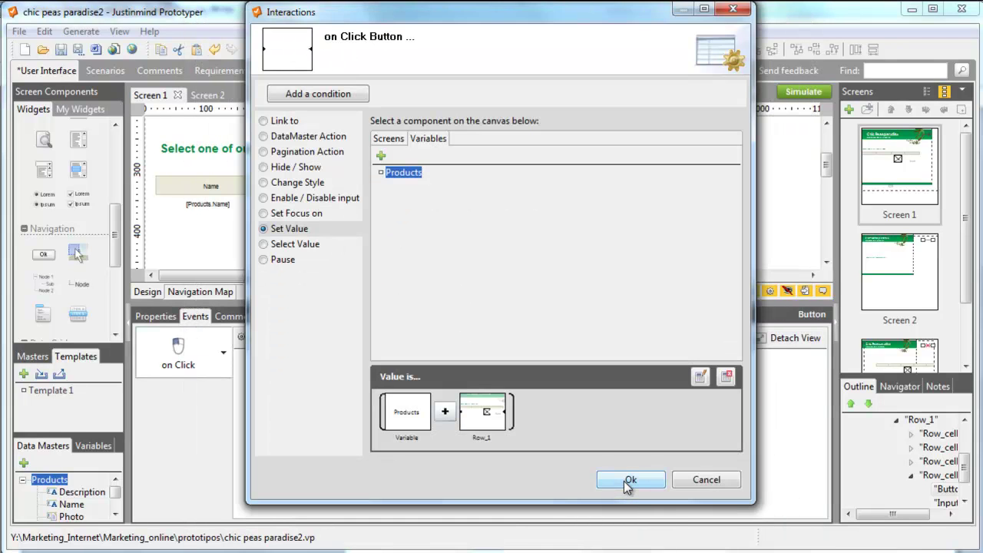
{"action": "left_click", "coordinate": [628, 482]}
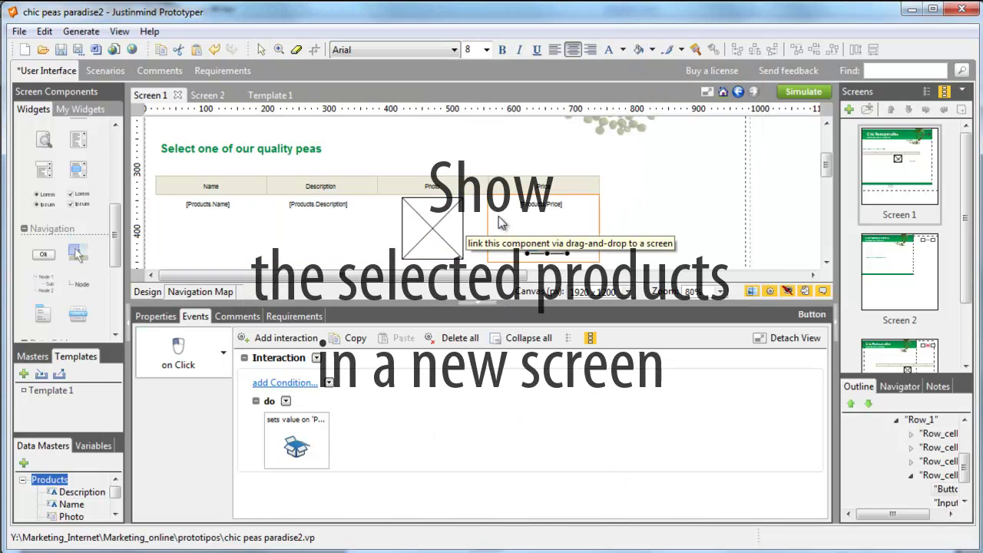
{"action": "double_click", "coordinate": [898, 270]}
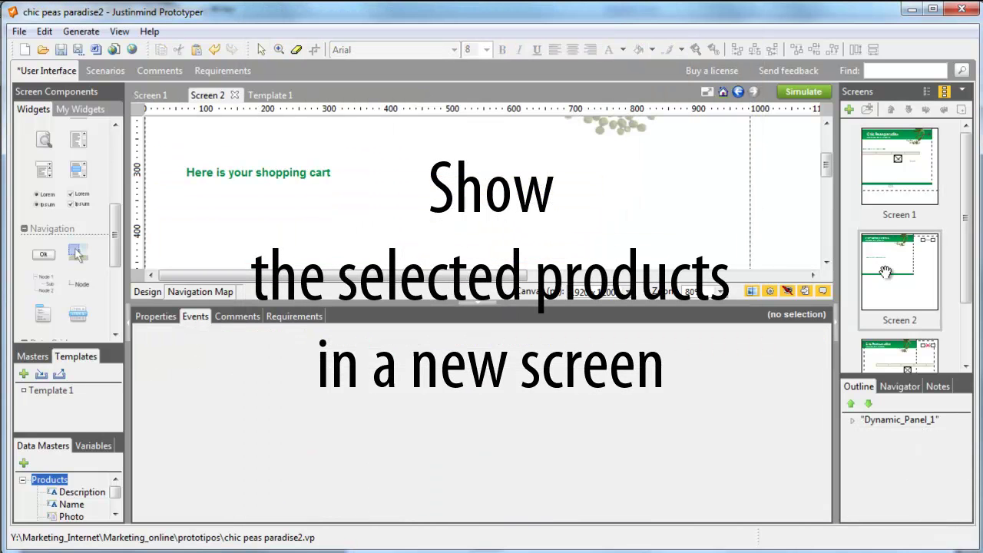
- Add a 'Selected products' data grid bound to Products with all four fields below the cart heading
{"action": "left_click", "coordinate": [591, 306]}
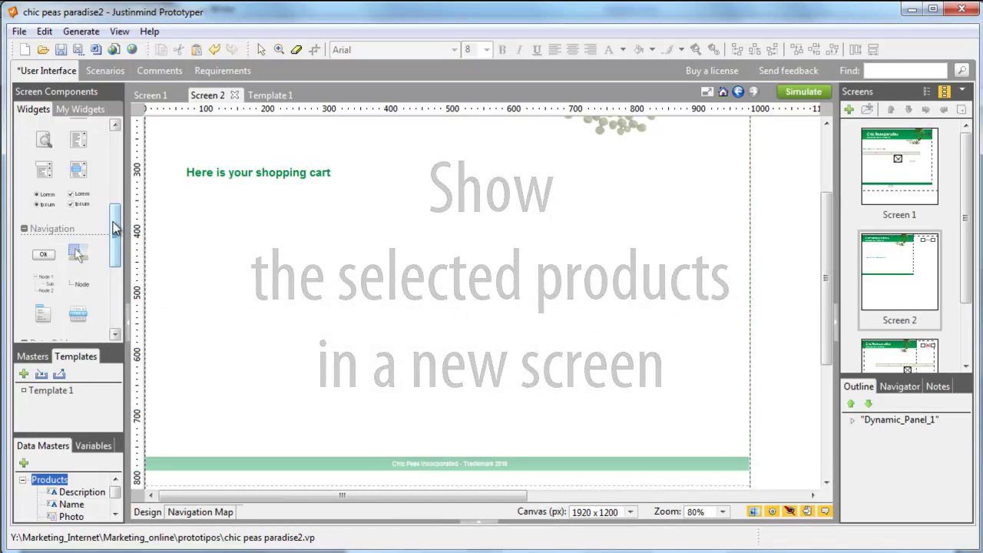
{"action": "left_click_drag", "start_coordinate": [114, 228], "coordinate": [114, 250]}
{"action": "double_click", "coordinate": [39, 292]}
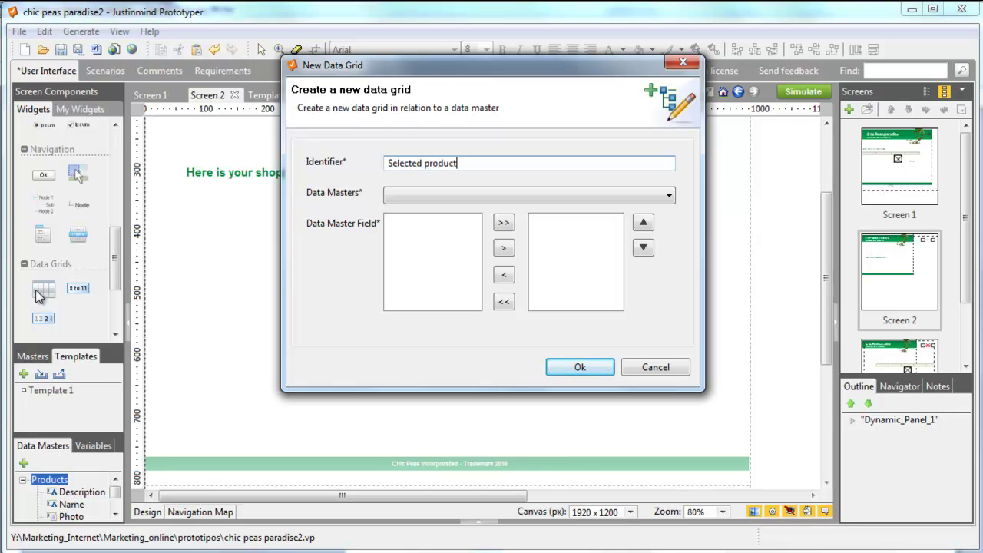
{"action": "type", "text": "s"}
{"action": "left_click", "coordinate": [396, 197]}
{"action": "left_click", "coordinate": [407, 211]}
{"action": "left_click", "coordinate": [503, 223]}
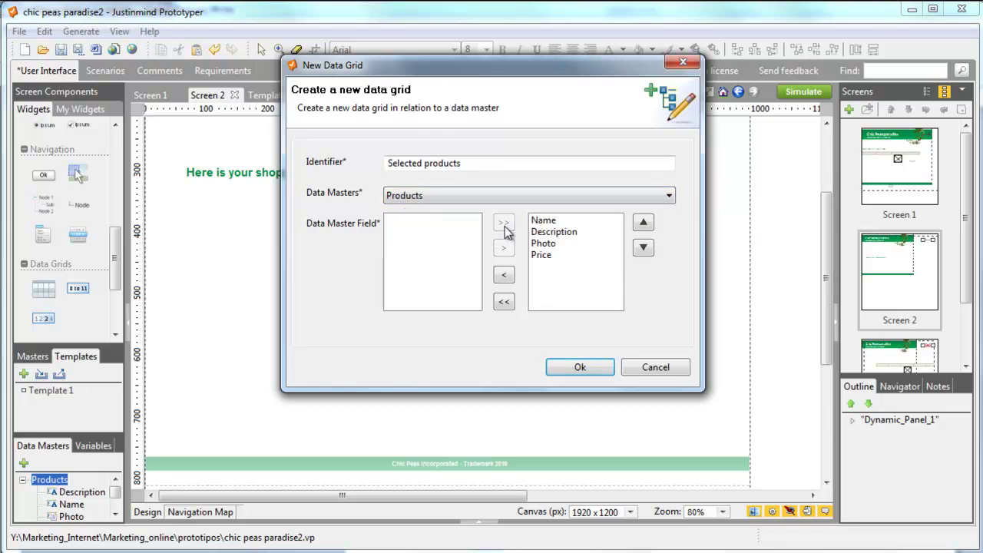
{"action": "left_click", "coordinate": [580, 369]}
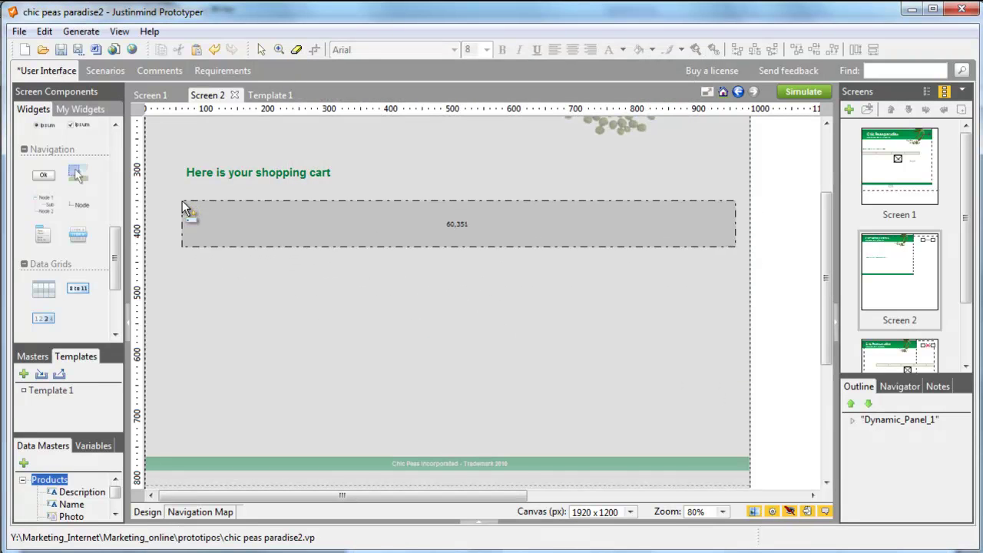
{"action": "left_click", "coordinate": [180, 199]}
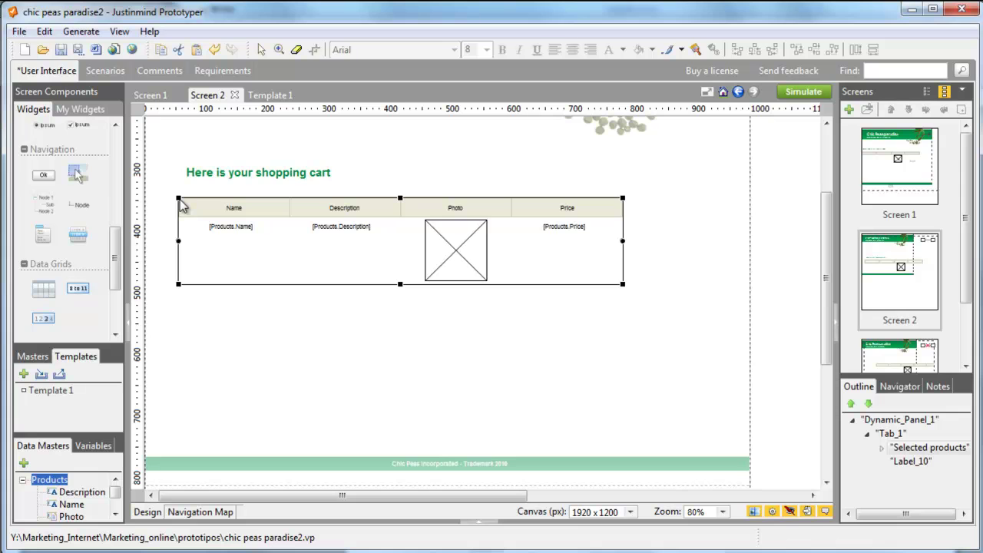
{"action": "left_click", "coordinate": [464, 361]}
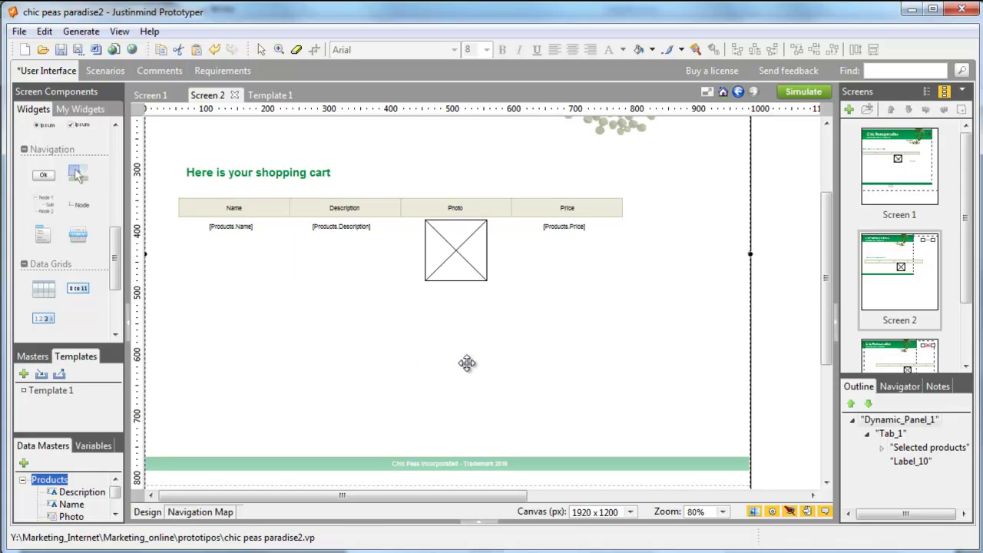
{"action": "left_click", "coordinate": [364, 526]}
- Add an on Page Load Set Value interaction targeting the Selected products grid
{"action": "left_click", "coordinate": [222, 353]}
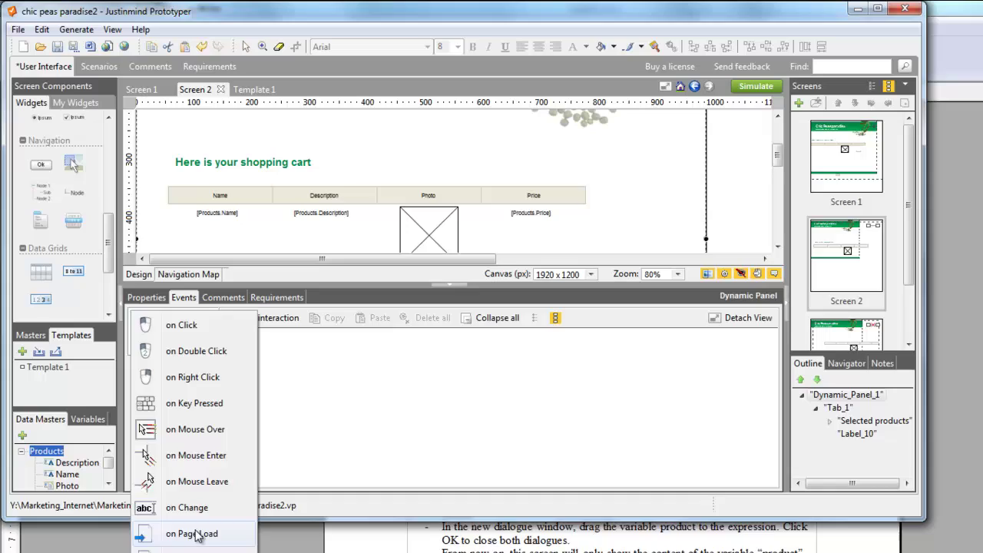
{"action": "left_click", "coordinate": [193, 538]}
{"action": "left_click", "coordinate": [293, 344]}
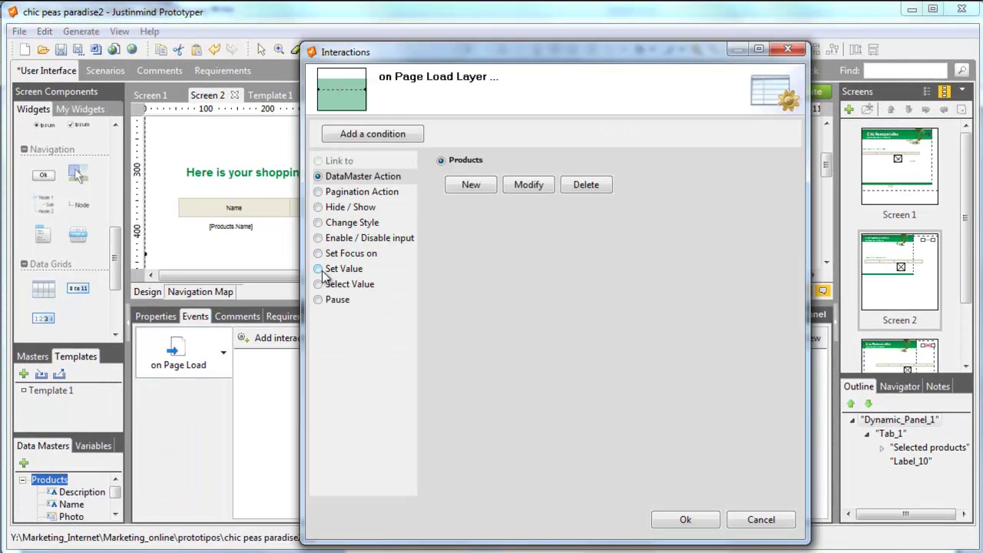
{"action": "left_click", "coordinate": [318, 269]}
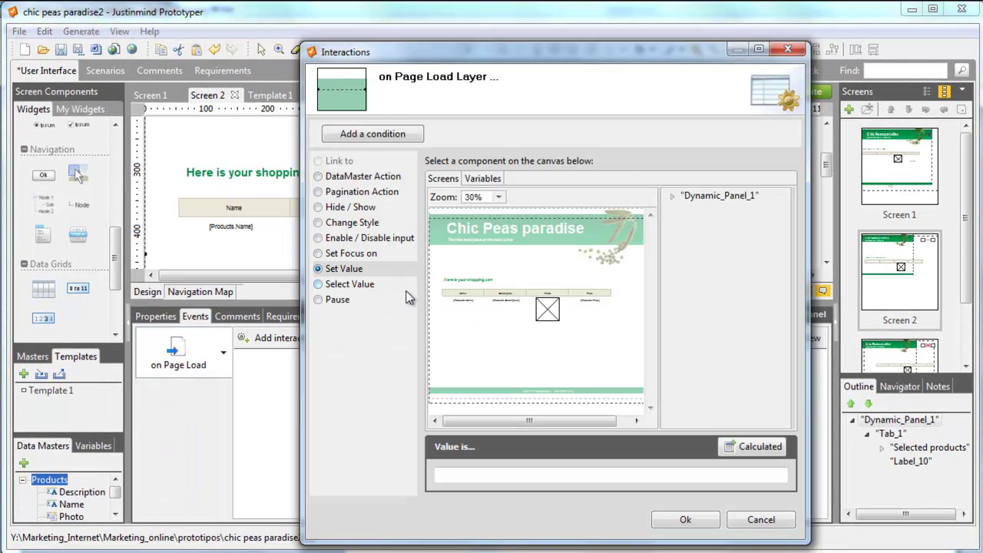
{"action": "left_click", "coordinate": [443, 307]}
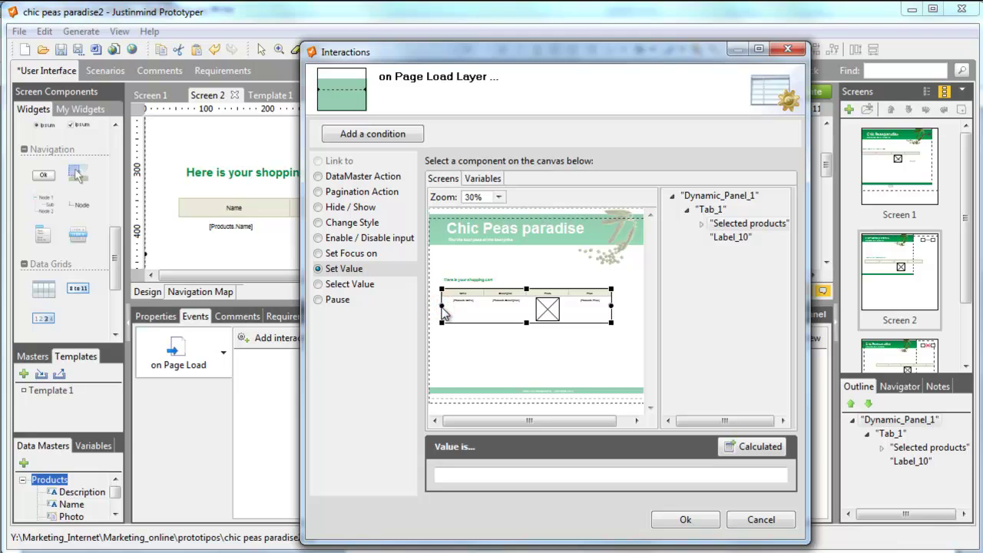
- Set the grid's calculated value to the Products variable and confirm the action
{"action": "left_click", "coordinate": [729, 448]}
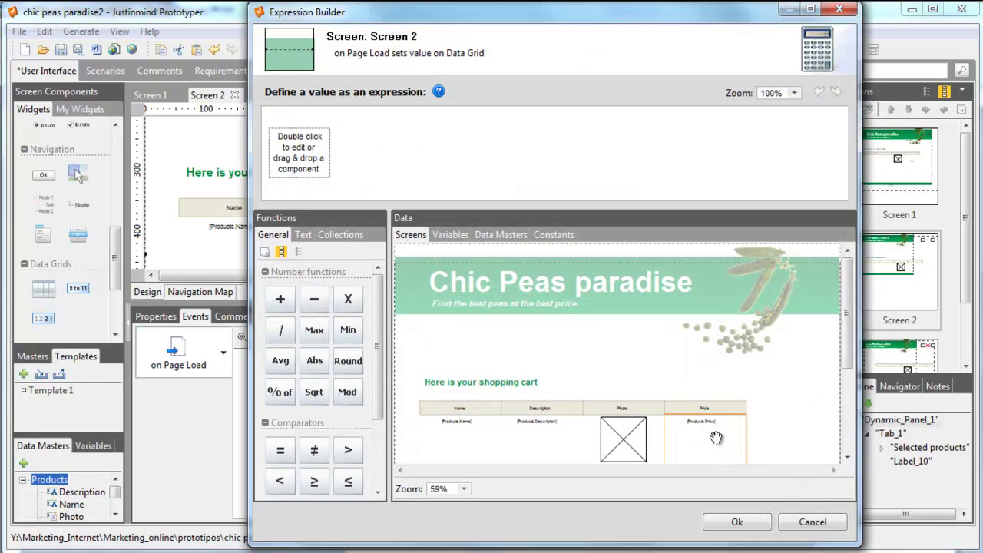
{"action": "left_click", "coordinate": [452, 235]}
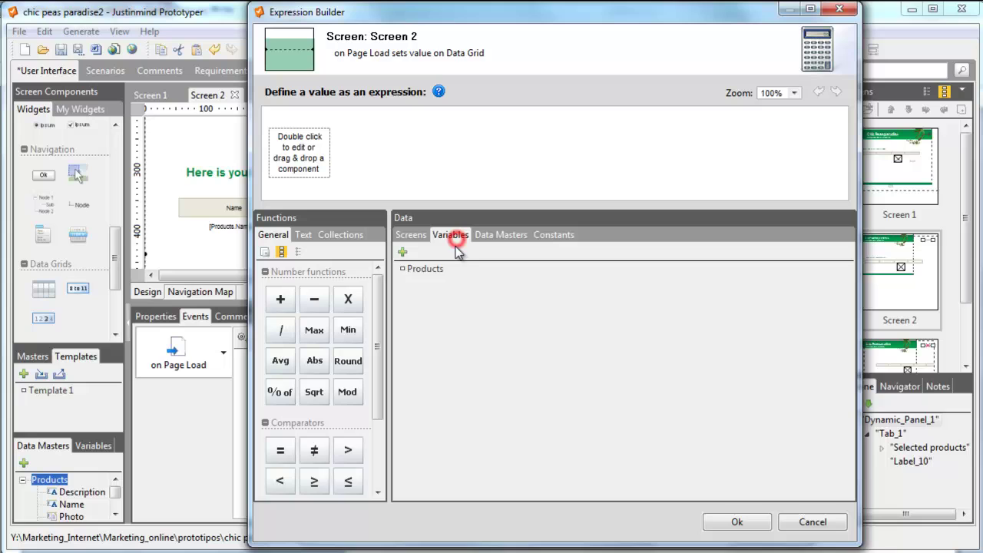
{"action": "left_click_drag", "start_coordinate": [425, 268], "coordinate": [307, 170]}
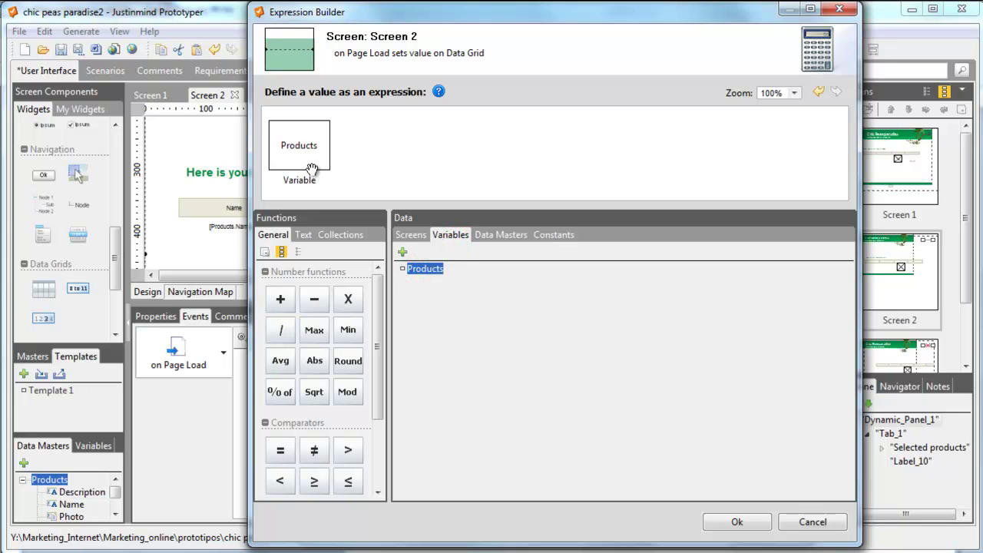
{"action": "left_click", "coordinate": [736, 522]}
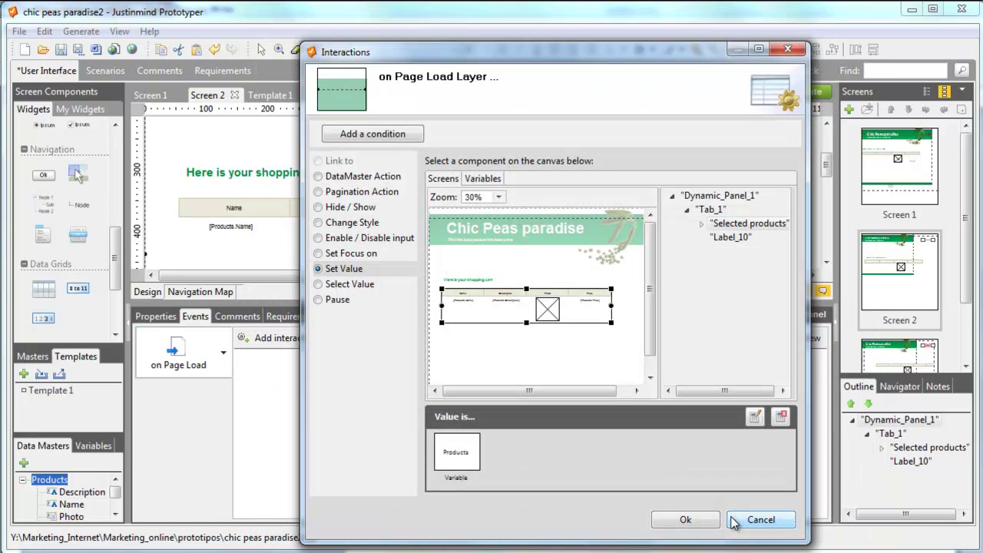
{"action": "left_click", "coordinate": [702, 526]}
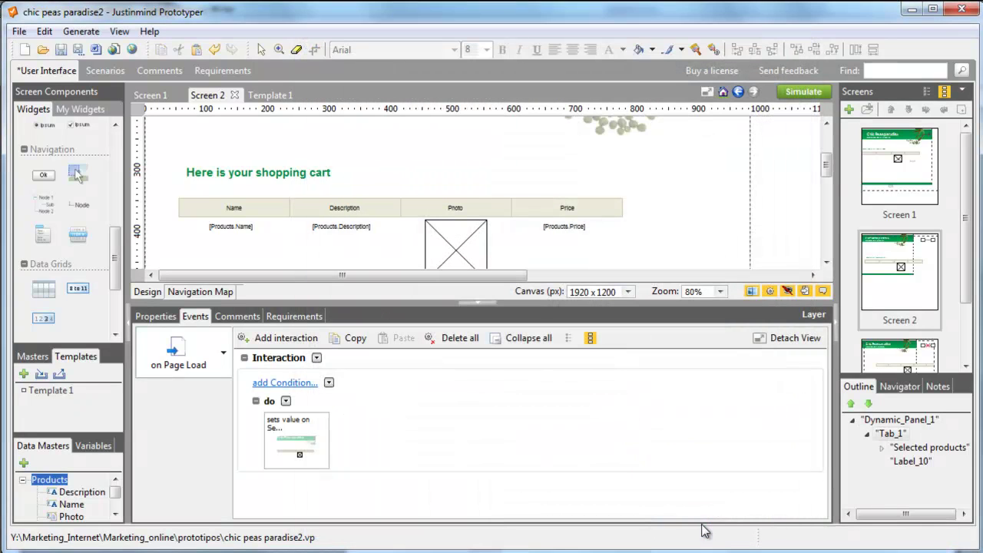
{"action": "scroll", "coordinate": [705, 217], "scroll_direction": "down", "scroll_amount": 1}
{"action": "scroll", "coordinate": [705, 216], "scroll_direction": "down", "scroll_amount": 1}
{"action": "scroll", "coordinate": [705, 217], "scroll_direction": "down", "scroll_amount": 1}
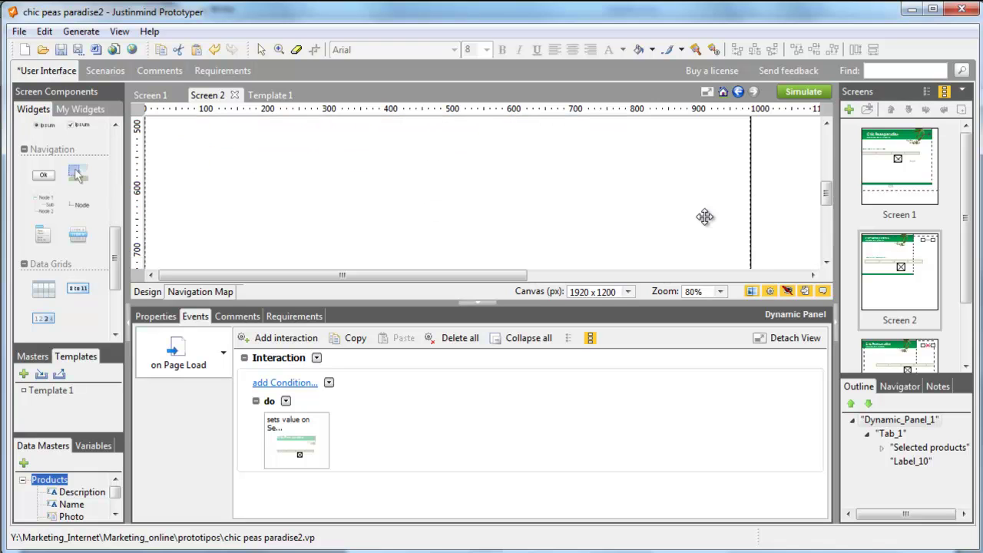
{"action": "scroll", "coordinate": [705, 216], "scroll_direction": "up", "scroll_amount": 1}
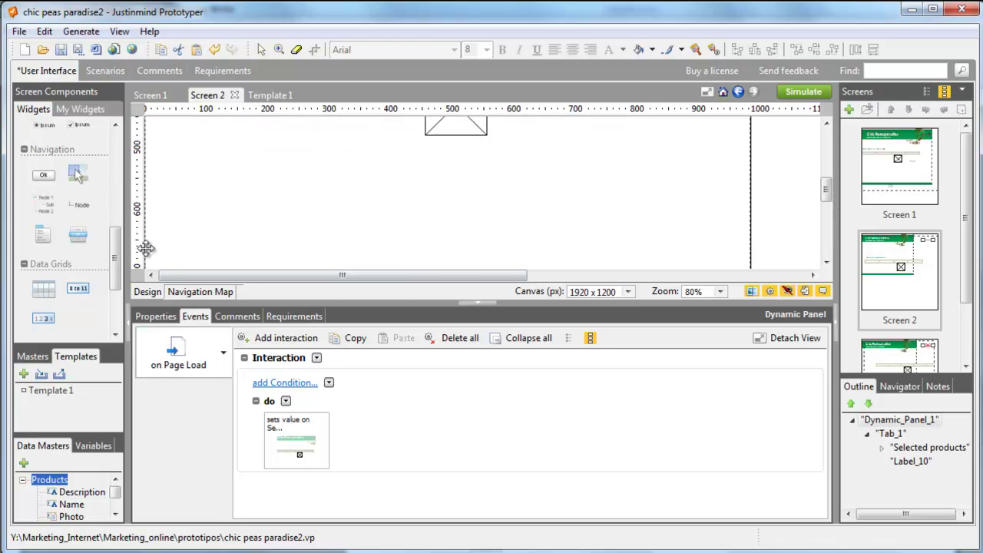
{"action": "scroll", "coordinate": [117, 254], "scroll_direction": "up", "scroll_amount": 5}
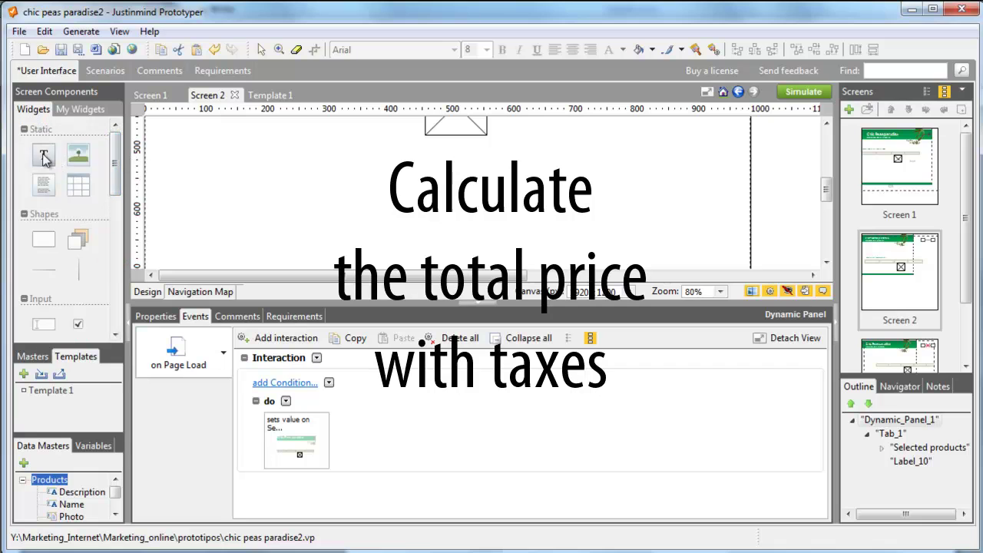
- Drag three Text labels side by side below the shopping cart table
{"action": "left_click_drag", "start_coordinate": [43, 155], "coordinate": [202, 235]}
{"action": "left_click_drag", "start_coordinate": [44, 154], "coordinate": [296, 235]}
{"action": "left_click_drag", "start_coordinate": [44, 154], "coordinate": [408, 233]}
{"action": "left_click", "coordinate": [218, 240]}
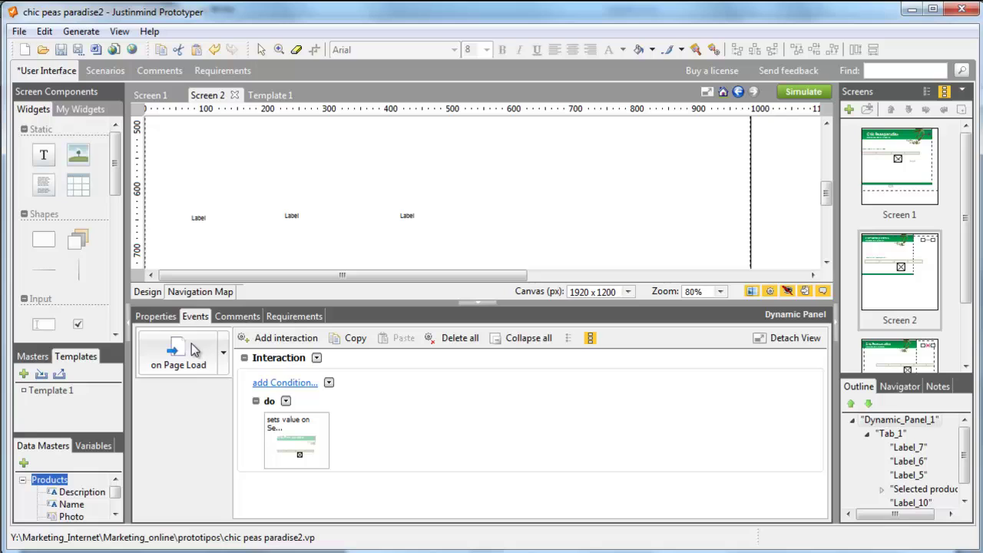
- Add a page-load Set Value action on Label_5 with a calculated value
{"action": "left_click", "coordinate": [286, 401]}
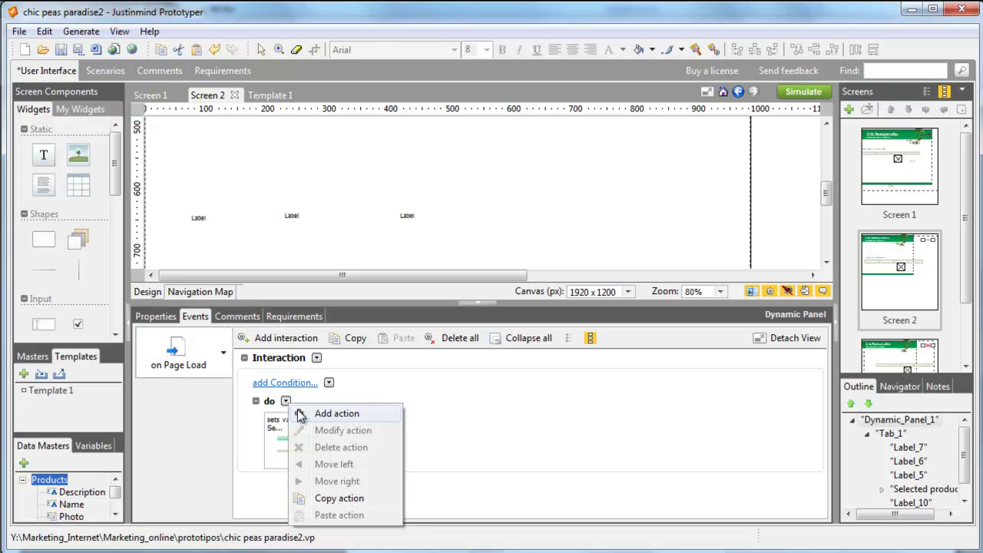
{"action": "left_click", "coordinate": [300, 414]}
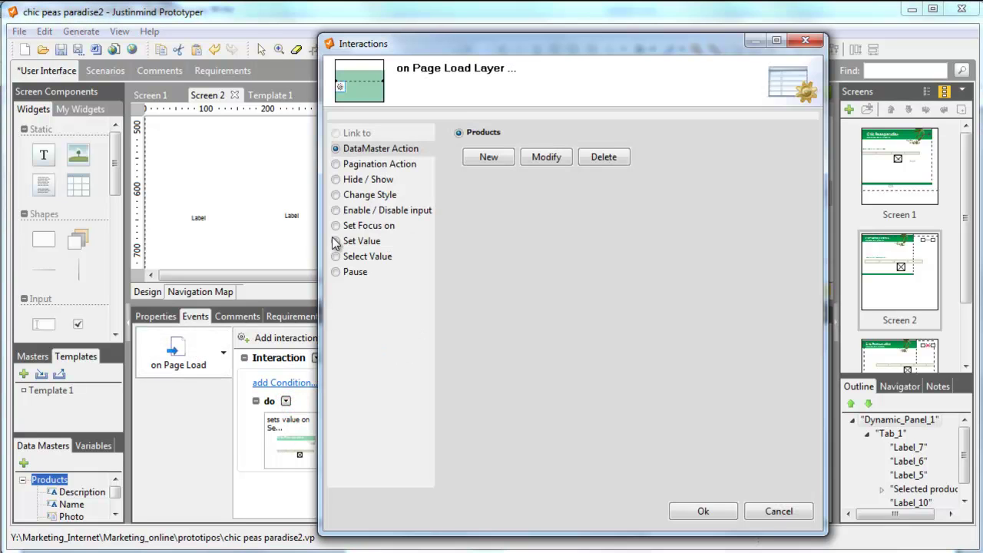
{"action": "left_click", "coordinate": [336, 241]}
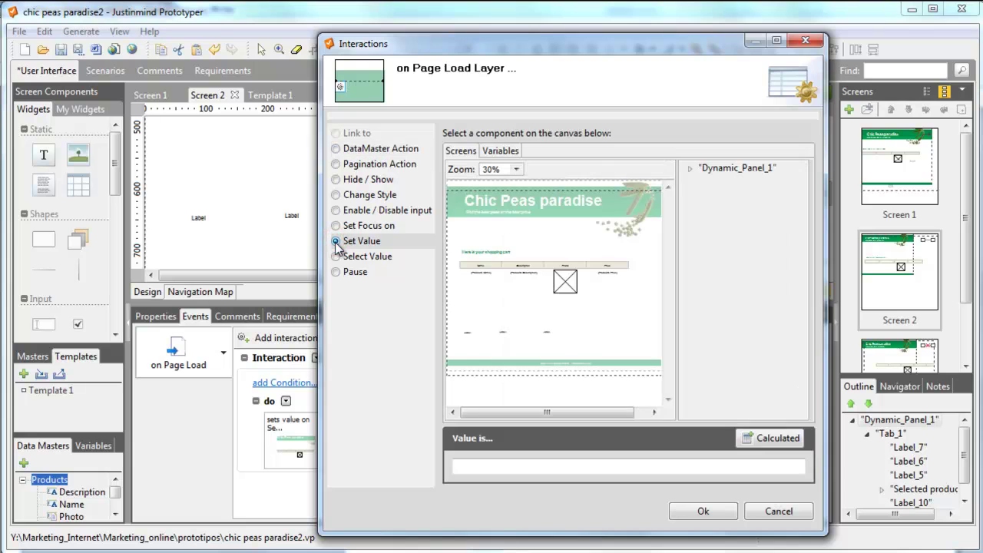
{"action": "left_click", "coordinate": [465, 334]}
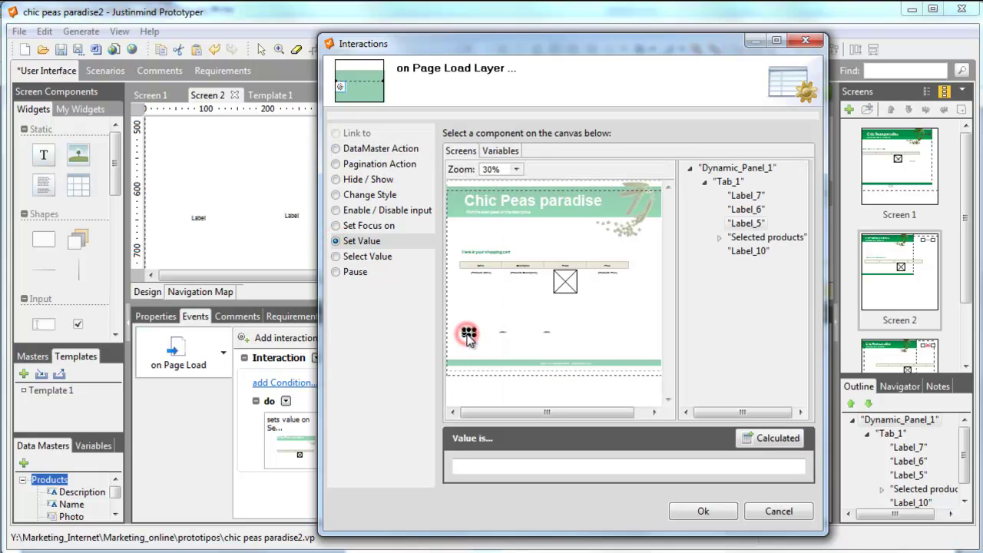
{"action": "left_click", "coordinate": [778, 441]}
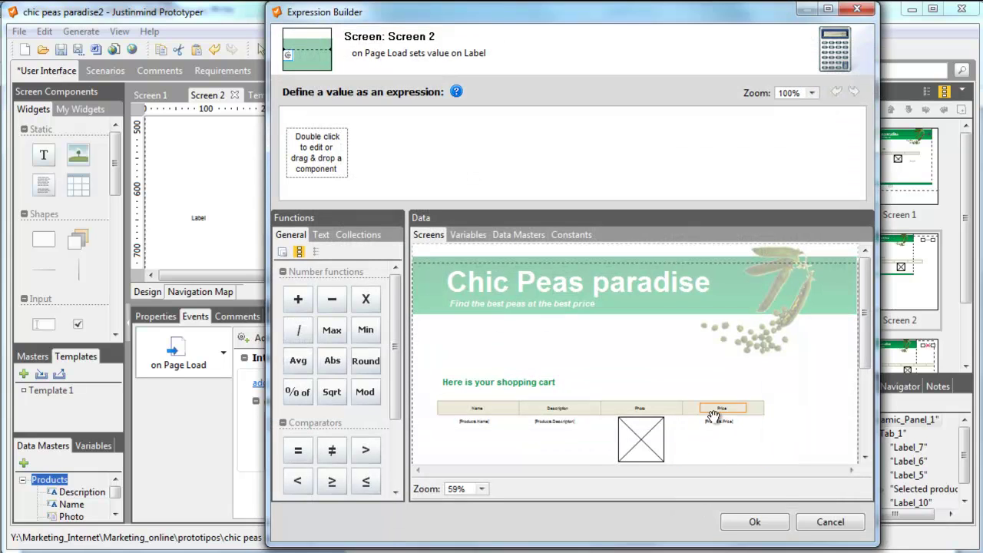
- Define Label_5 as Sum of the Selected products table's Products.Price and confirm
{"action": "left_click", "coordinate": [356, 236]}
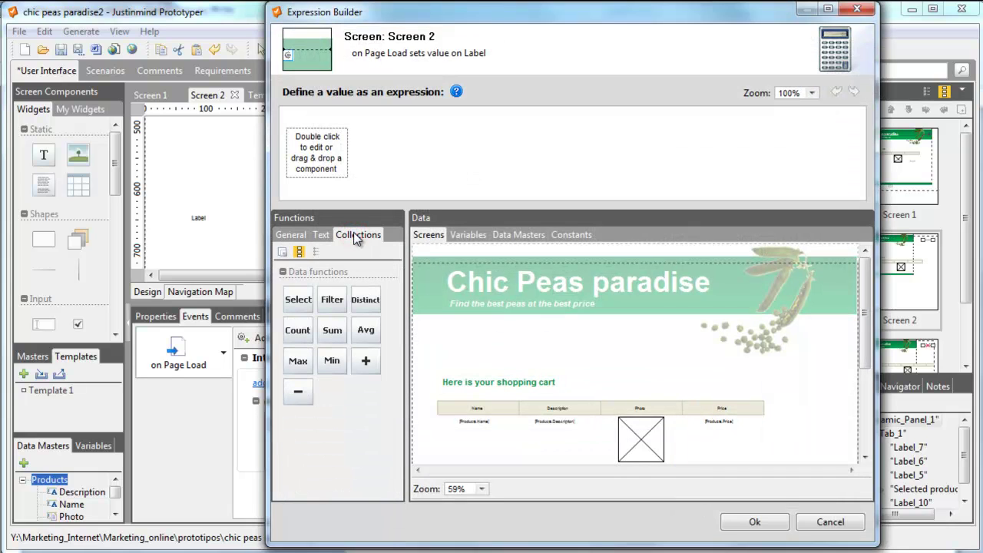
{"action": "left_click", "coordinate": [331, 329]}
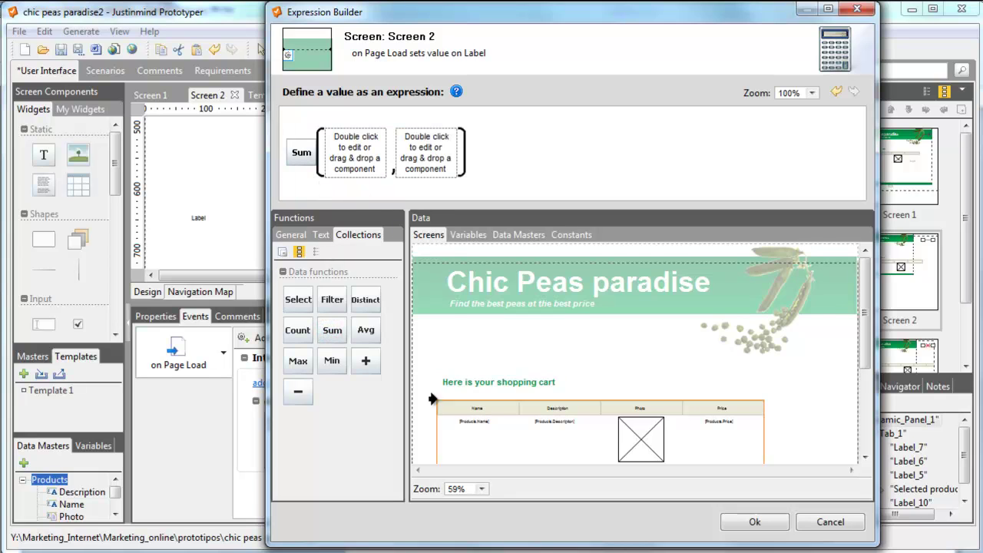
{"action": "left_click_drag", "start_coordinate": [435, 412], "coordinate": [353, 151]}
{"action": "left_click", "coordinate": [497, 238]}
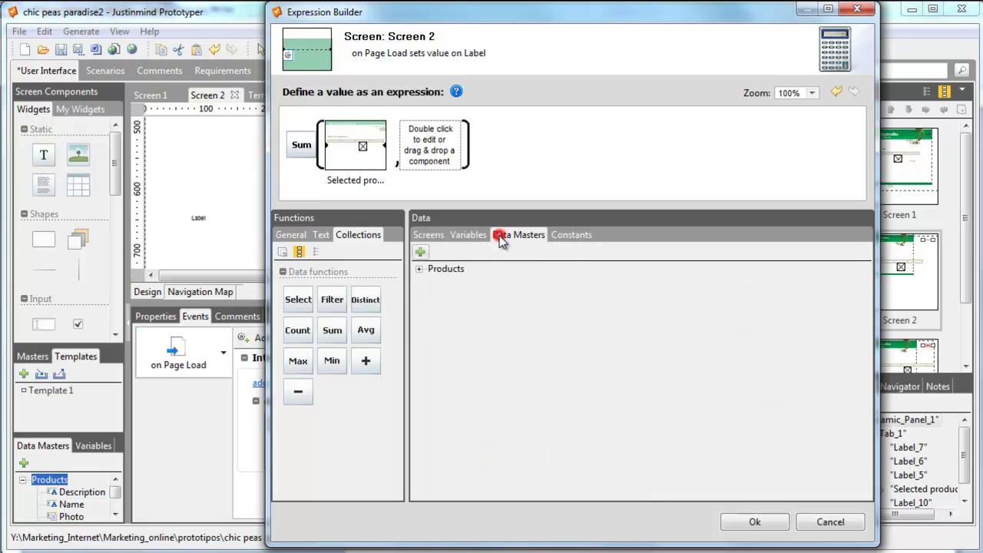
{"action": "left_click", "coordinate": [418, 268]}
{"action": "left_click_drag", "start_coordinate": [465, 318], "coordinate": [438, 167]}
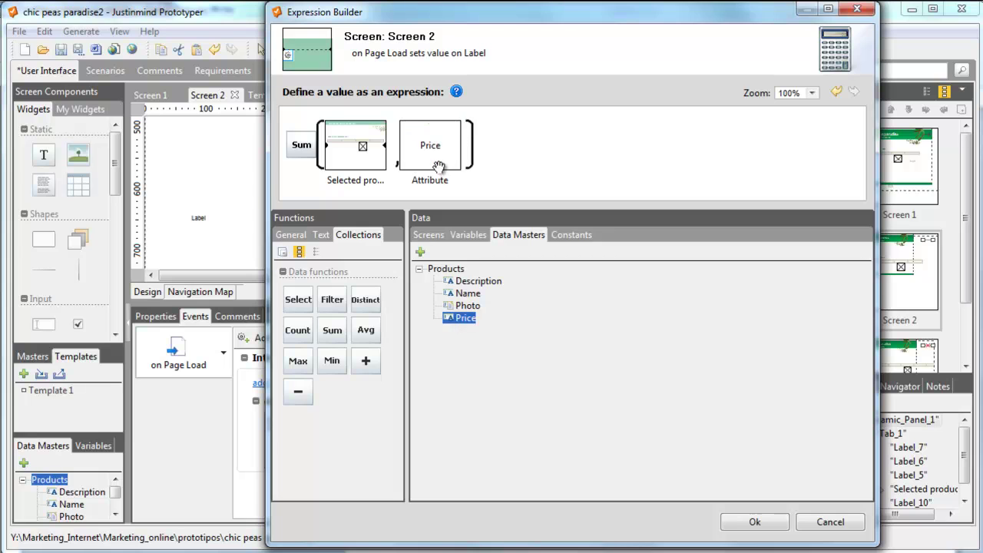
{"action": "left_click", "coordinate": [763, 526]}
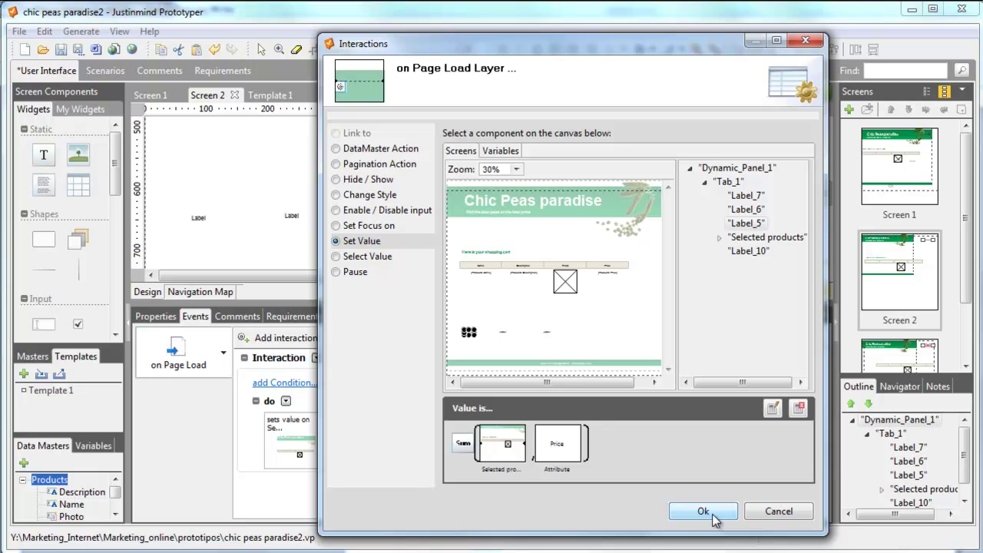
{"action": "left_click", "coordinate": [703, 511]}
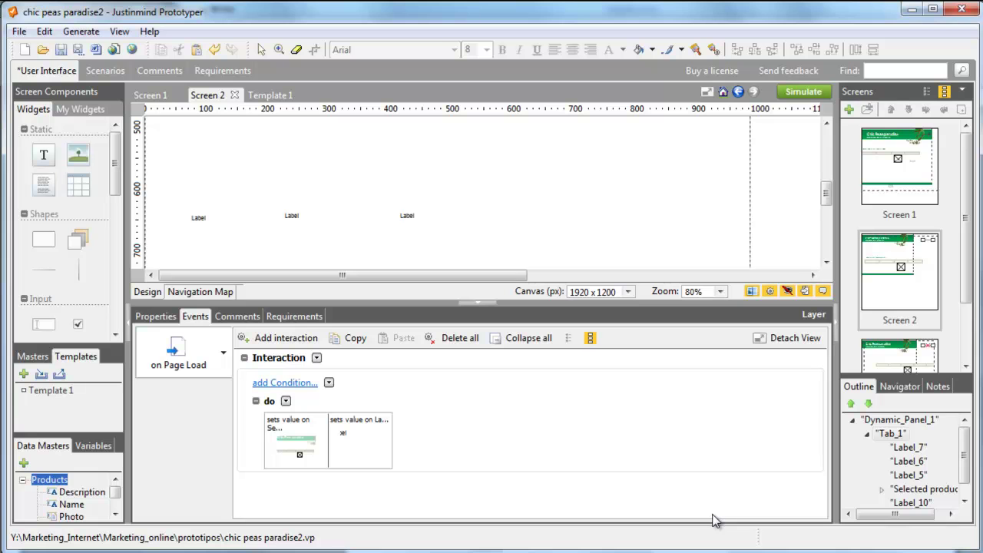
- Change the middle label's text to 18
{"action": "double_click", "coordinate": [292, 216]}
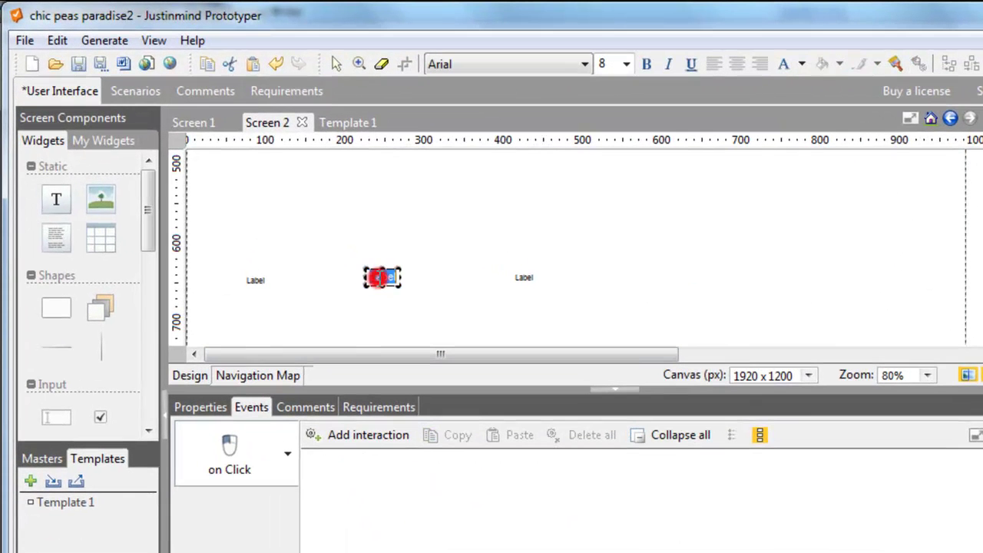
{"action": "type", "text": "18"}
{"action": "left_click", "coordinate": [523, 277]}
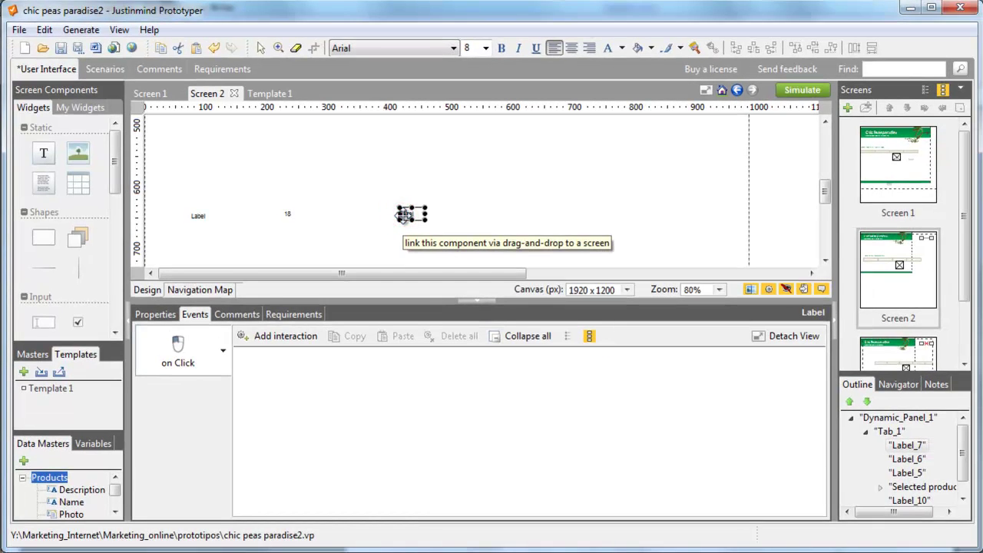
- Add another action to the Dynamic Panel's page-load interaction
{"action": "left_click", "coordinate": [462, 242]}
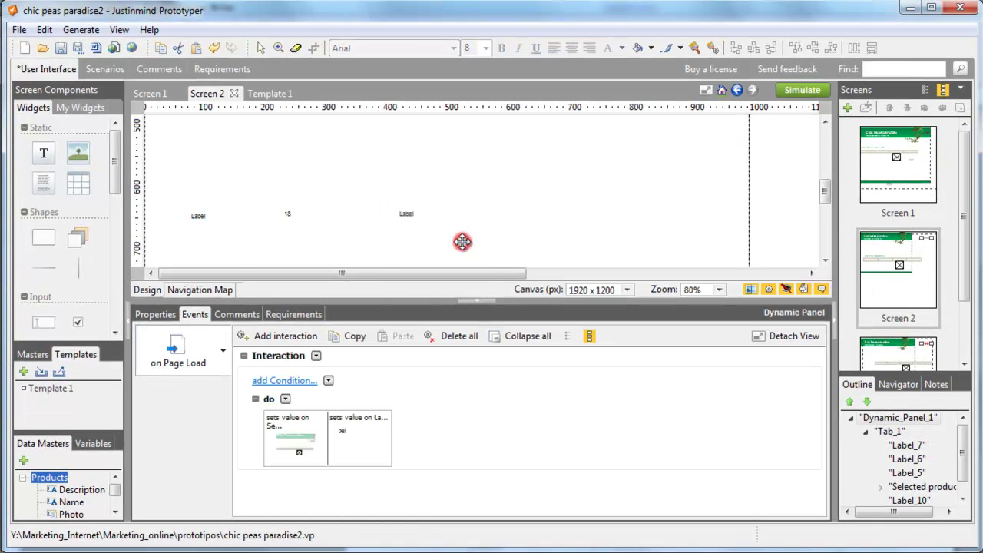
{"action": "left_click", "coordinate": [285, 399]}
{"action": "left_click", "coordinate": [301, 406]}
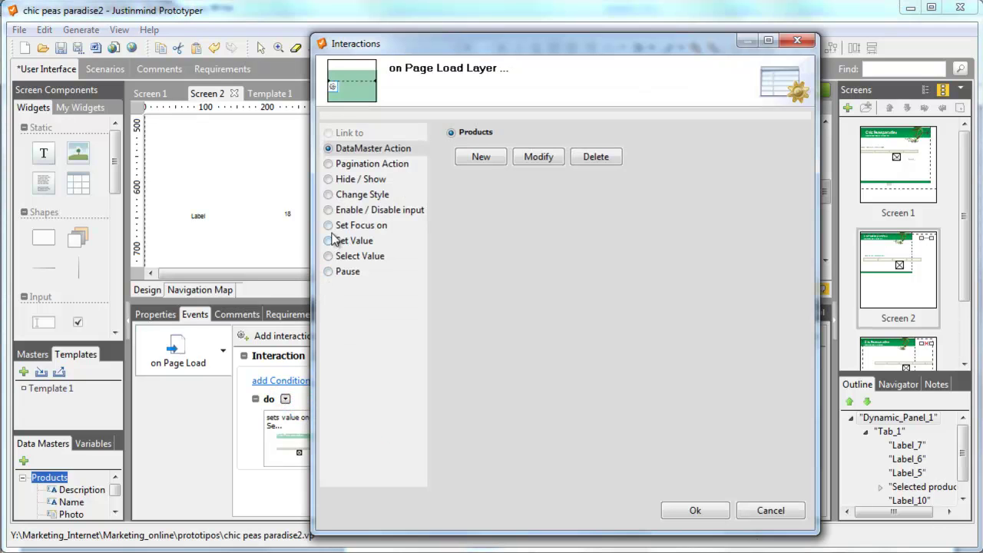
- Start a Set Value action on Label_7 using a calculated value
{"action": "left_click", "coordinate": [329, 240]}
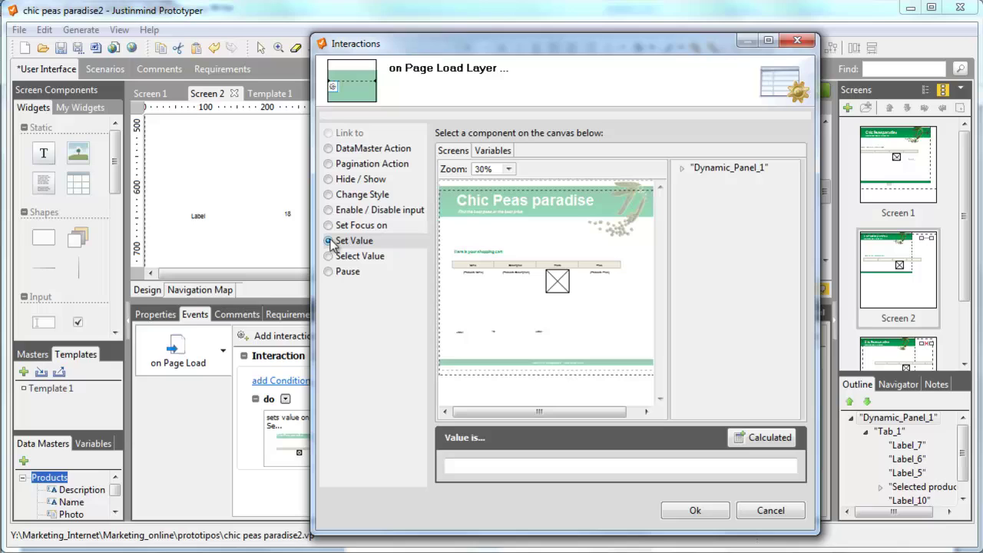
{"action": "left_click", "coordinate": [539, 335]}
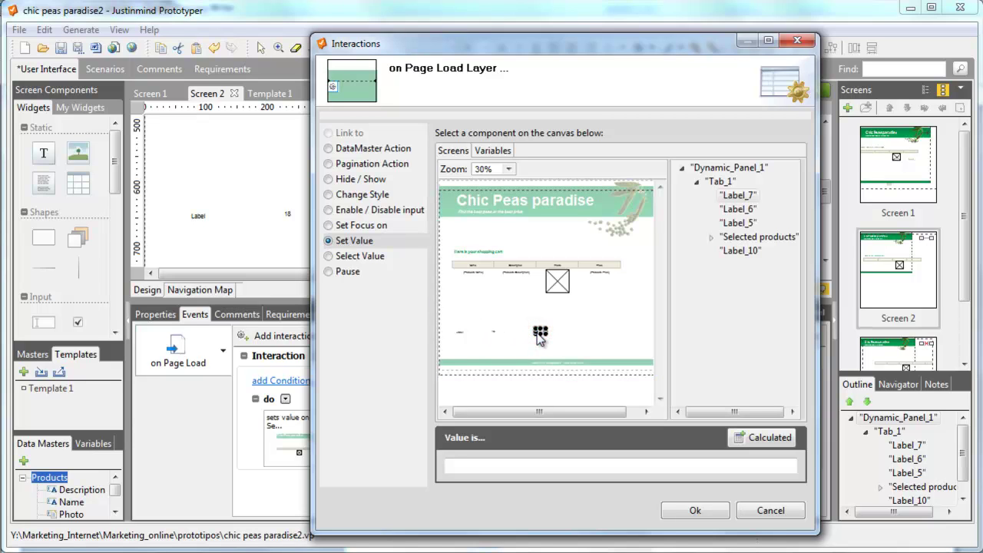
{"action": "left_click", "coordinate": [755, 448]}
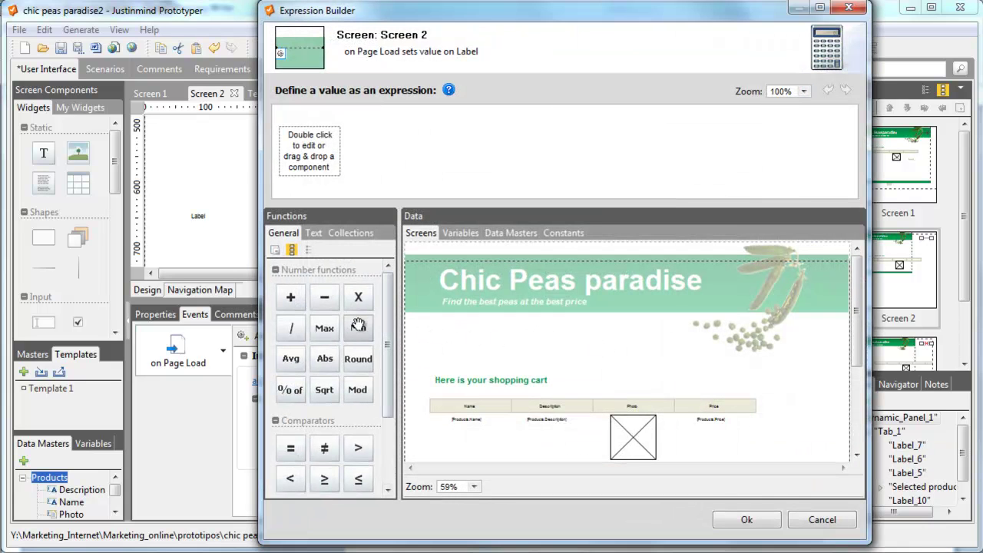
- Build (Label_6 % of Label_5) + Label_5 as the expression and confirm the action
{"action": "left_click_drag", "start_coordinate": [289, 390], "coordinate": [308, 200]}
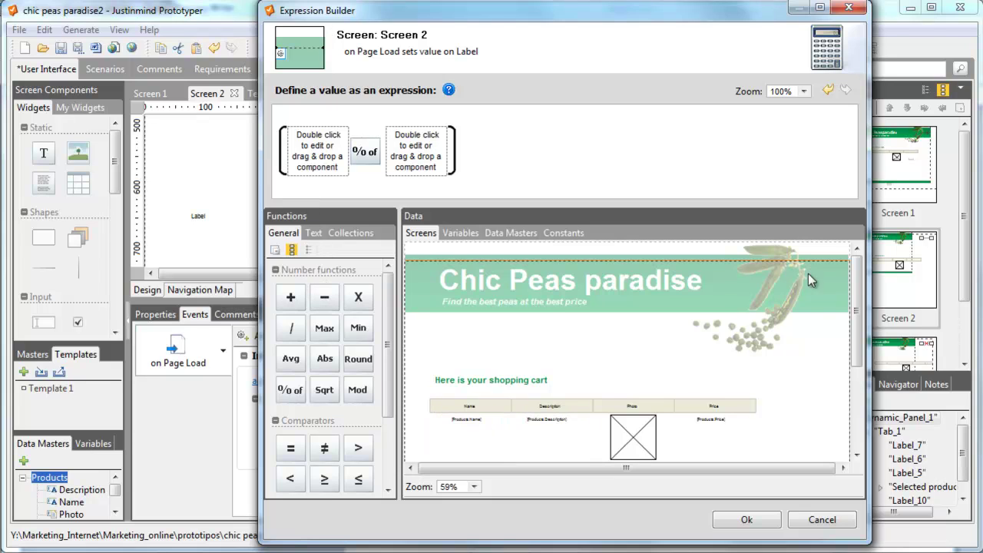
{"action": "scroll", "coordinate": [853, 313], "scroll_direction": "down", "scroll_amount": 3}
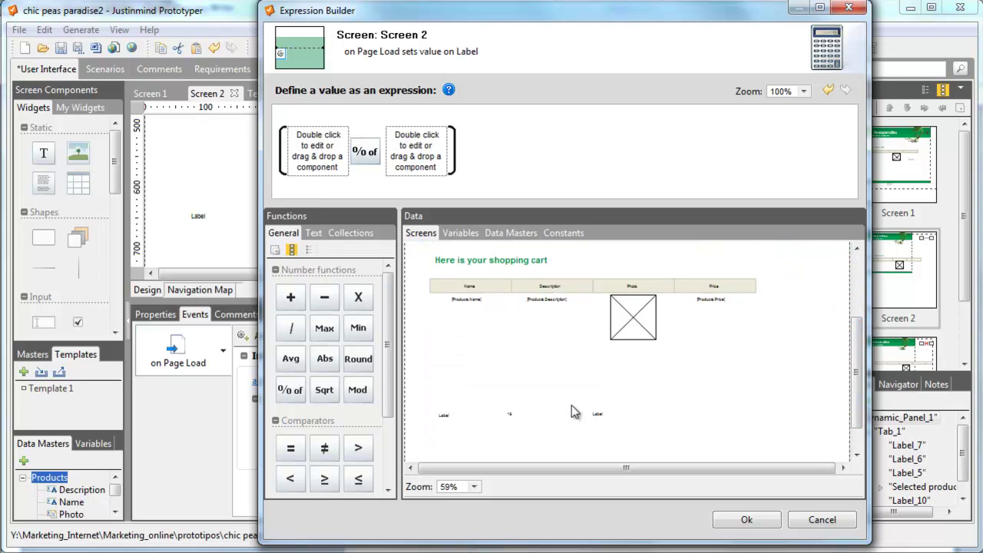
{"action": "left_click_drag", "start_coordinate": [513, 414], "coordinate": [319, 154]}
{"action": "left_click_drag", "start_coordinate": [446, 422], "coordinate": [431, 162]}
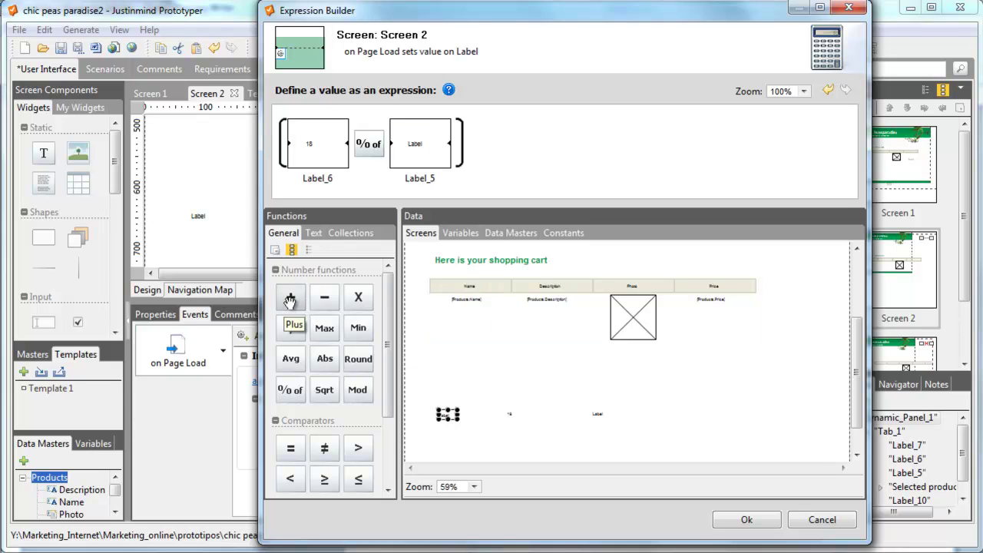
{"action": "left_click_drag", "start_coordinate": [291, 300], "coordinate": [494, 151]}
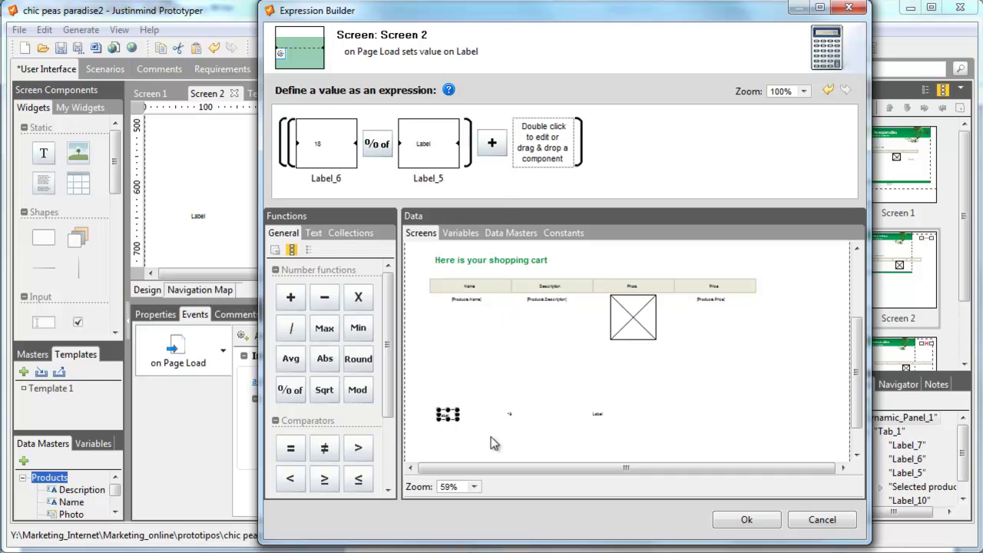
{"action": "left_click_drag", "start_coordinate": [453, 415], "coordinate": [547, 150]}
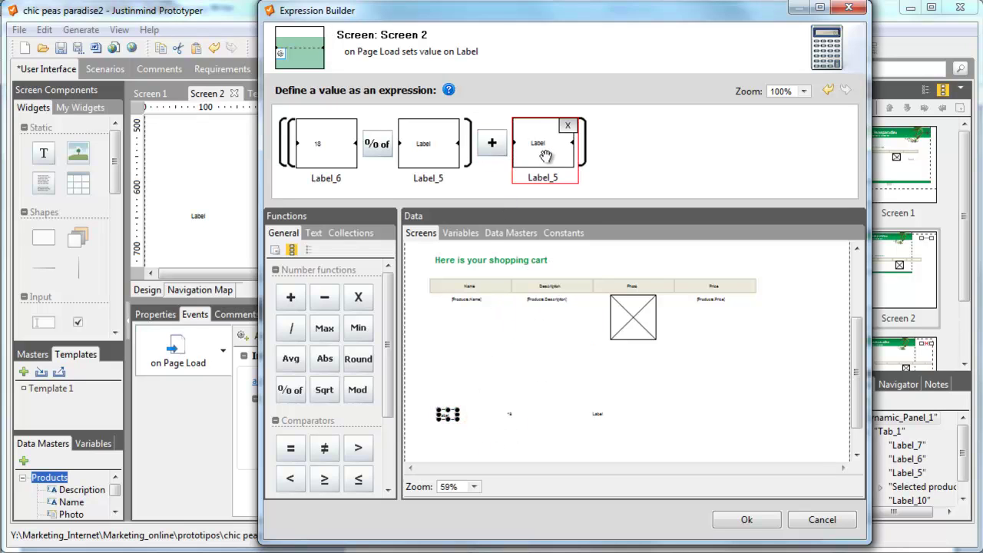
{"action": "left_click", "coordinate": [745, 523]}
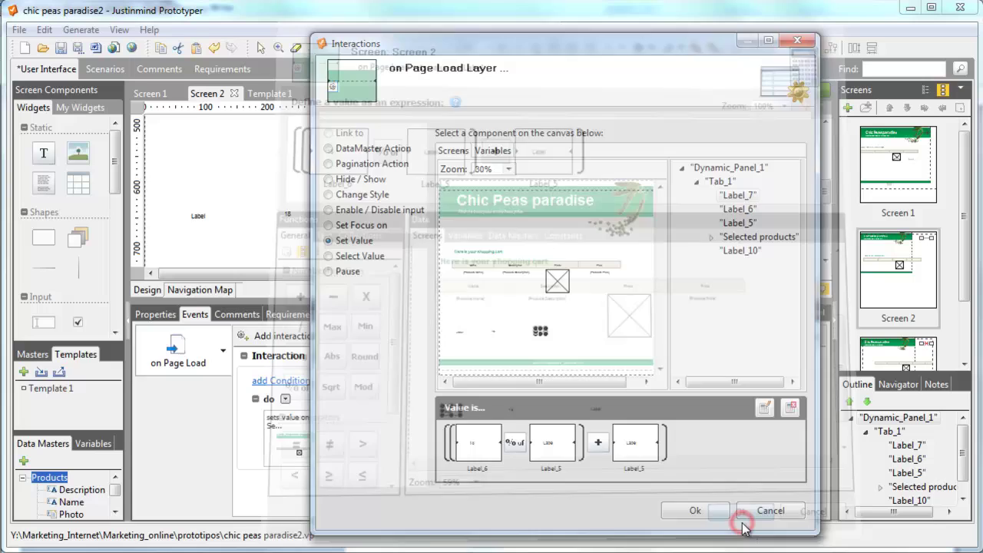
{"action": "left_click", "coordinate": [674, 511]}
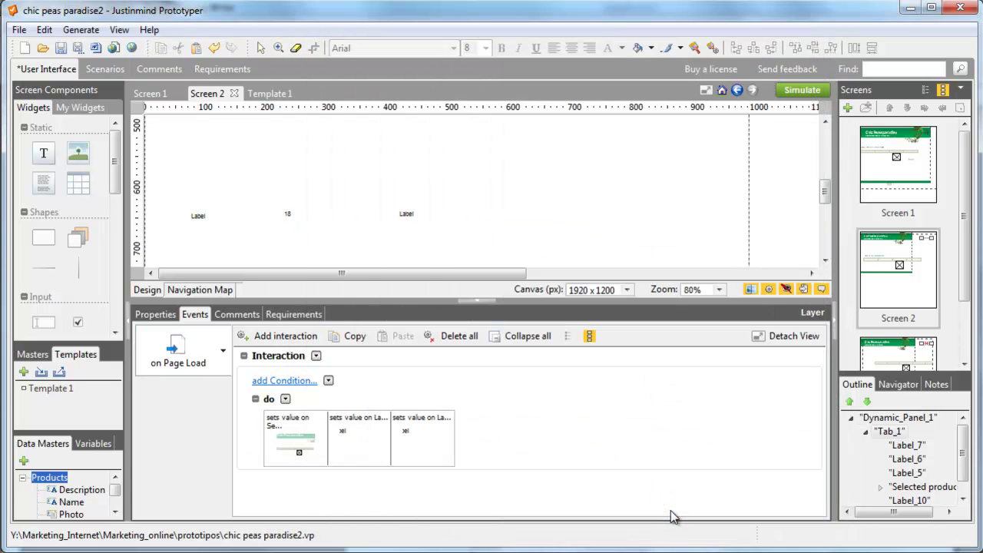
- Place a new Button_2 widget on the Screen 1 canvas
{"action": "double_click", "coordinate": [860, 191]}
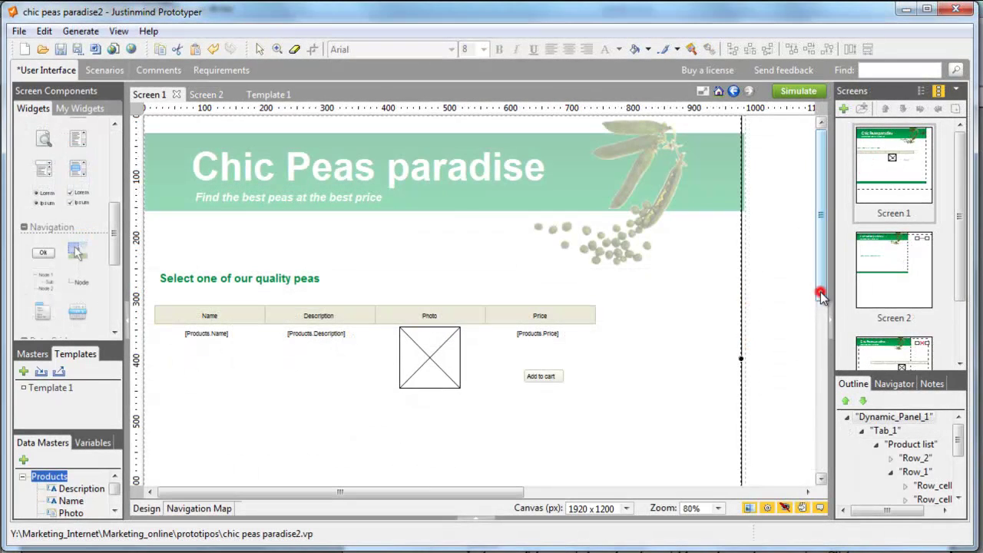
{"action": "scroll", "coordinate": [817, 288], "scroll_direction": "down", "scroll_amount": 3}
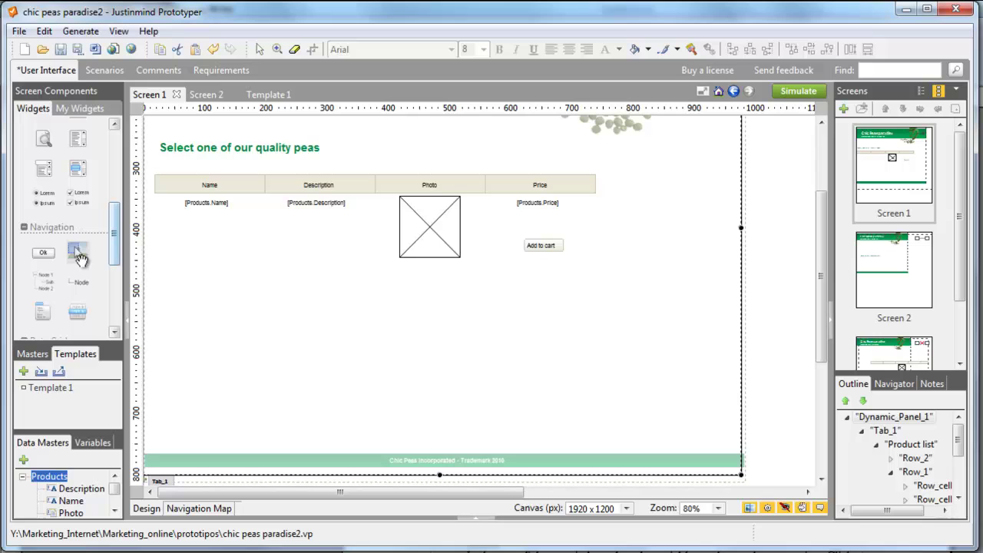
{"action": "mouse_move", "coordinate": [43, 254]}
{"action": "left_mouse_down"}
{"action": "mouse_move", "coordinate": [375, 420]}
{"action": "mouse_move", "coordinate": [365, 438]}
{"action": "mouse_move", "coordinate": [461, 422]}
{"action": "mouse_move", "coordinate": [876, 282]}
{"action": "left_mouse_up"}
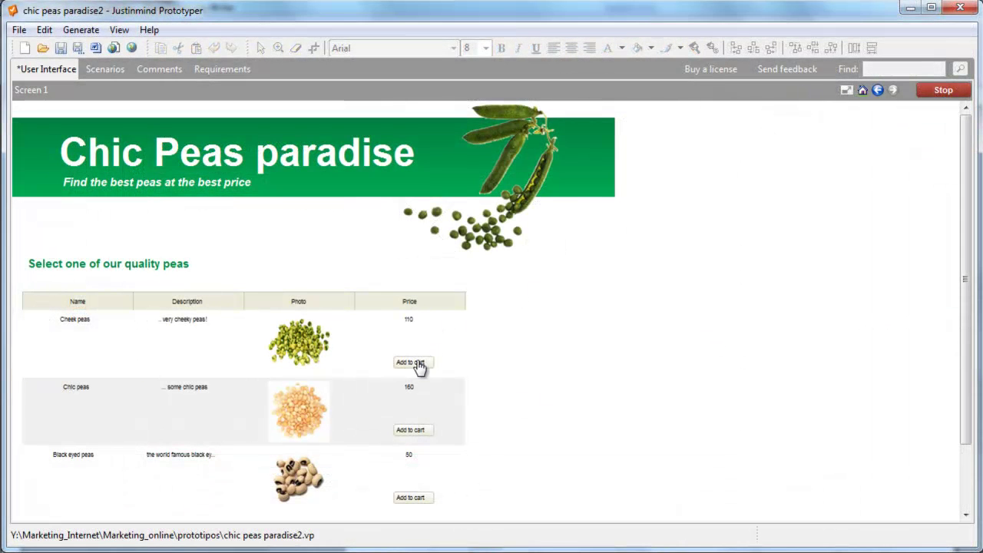
- Add Cheek peas and Black eyed peas to the cart and check totals 160, 18, 188.8
{"action": "left_click", "coordinate": [415, 364]}
{"action": "left_click", "coordinate": [410, 498]}
{"action": "left_click_drag", "start_coordinate": [972, 307], "coordinate": [971, 361]}
{"action": "left_click", "coordinate": [236, 475]}
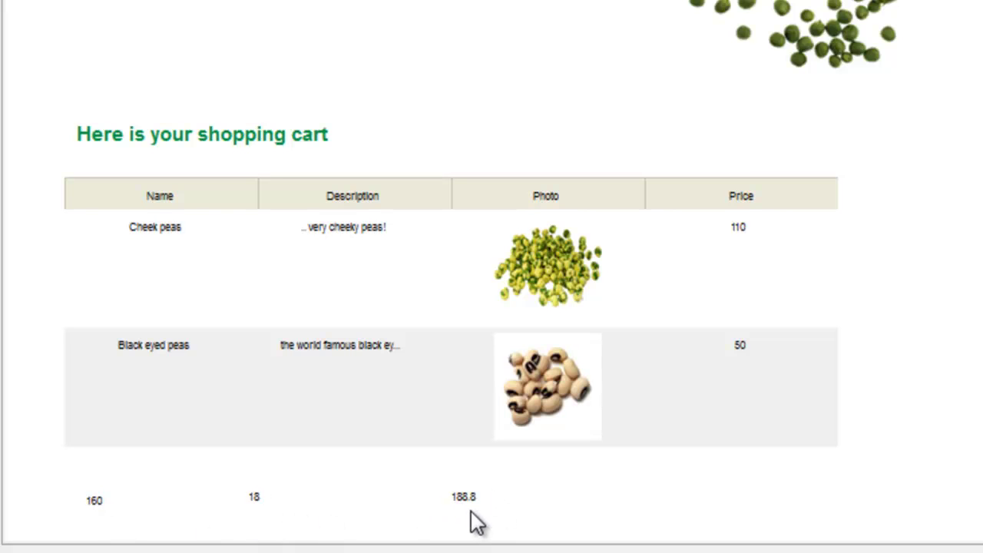
{"action": "scroll", "coordinate": [450, 307], "scroll_direction": "down", "scroll_amount": 2}
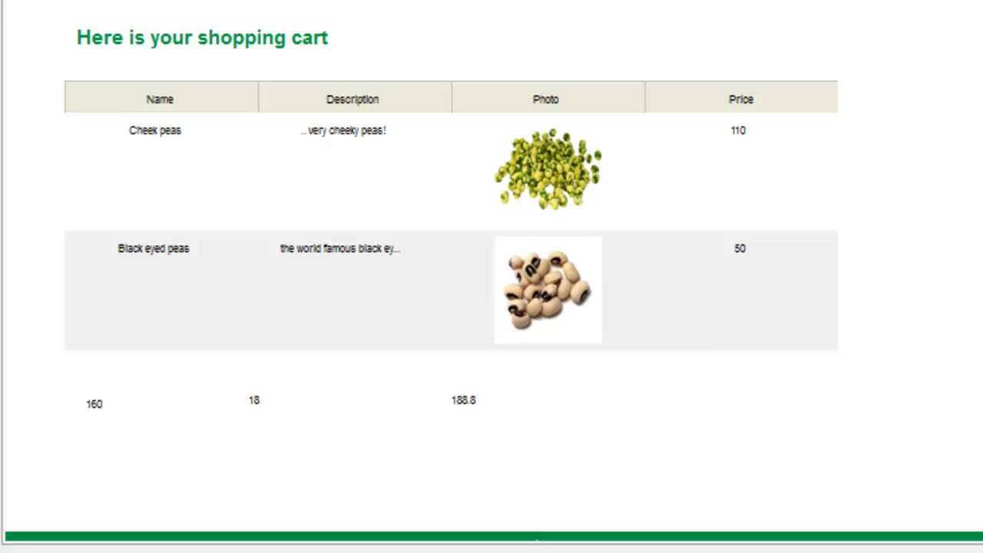